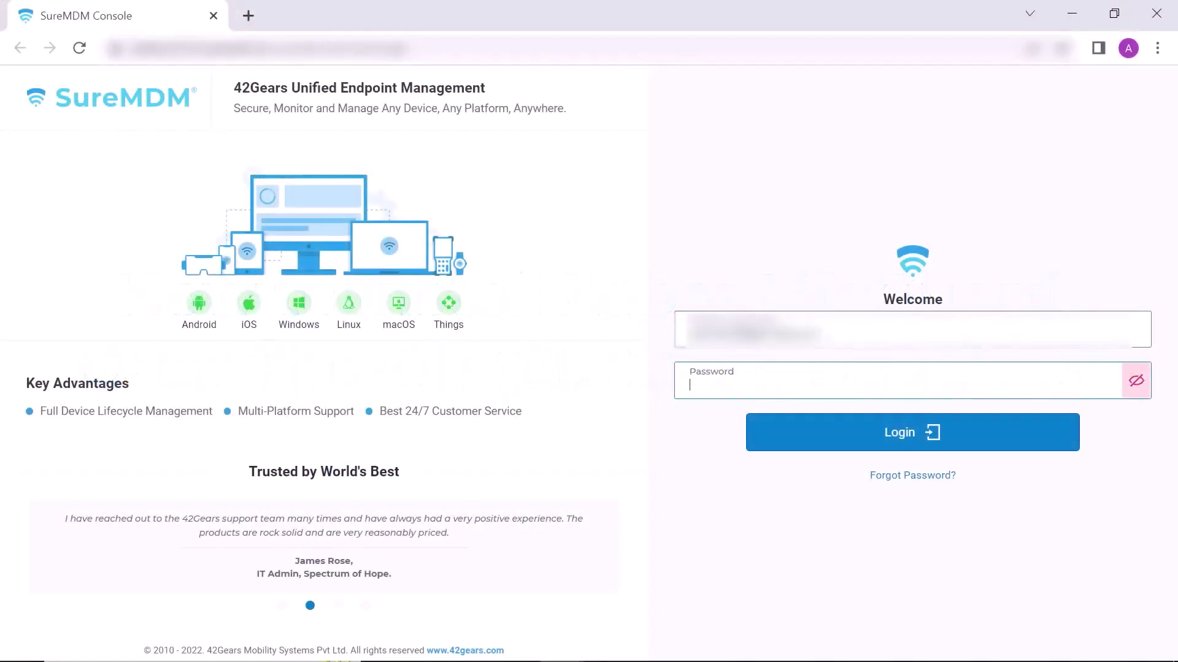
# - Enter the account password to log in to the SureMDM console
pyautogui.hotkey('ctrl', 'v')
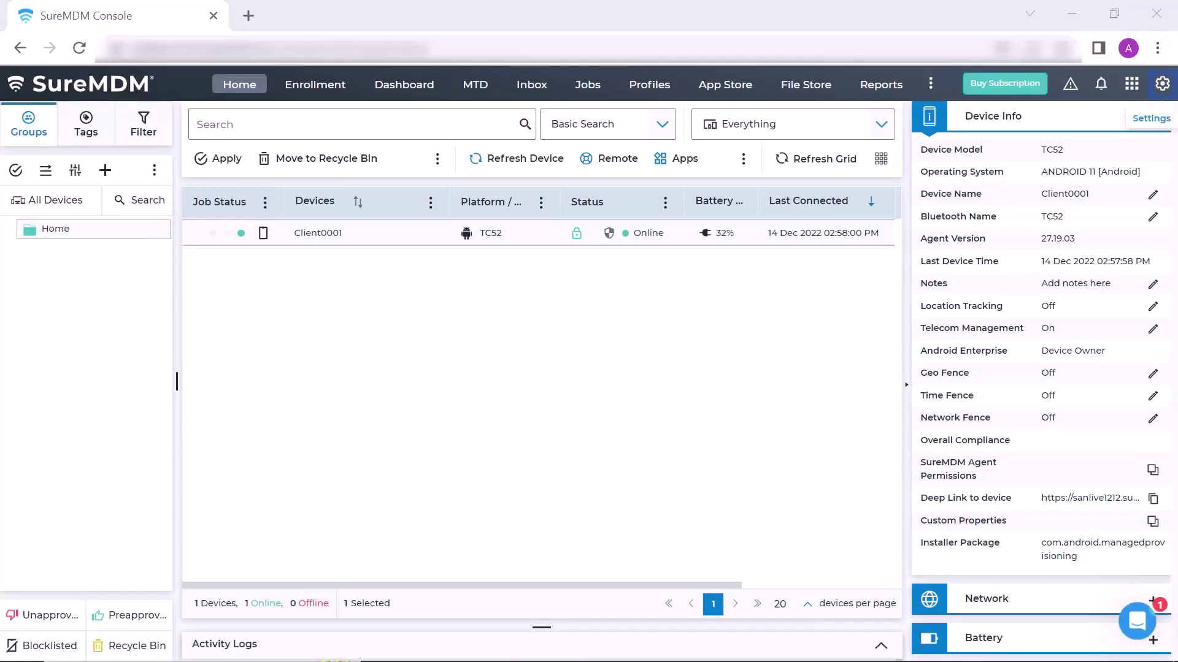
# - Open the Zebra LifeGuard OTA page under Firmware Updates in the account settings
pyautogui.click(1162, 83)
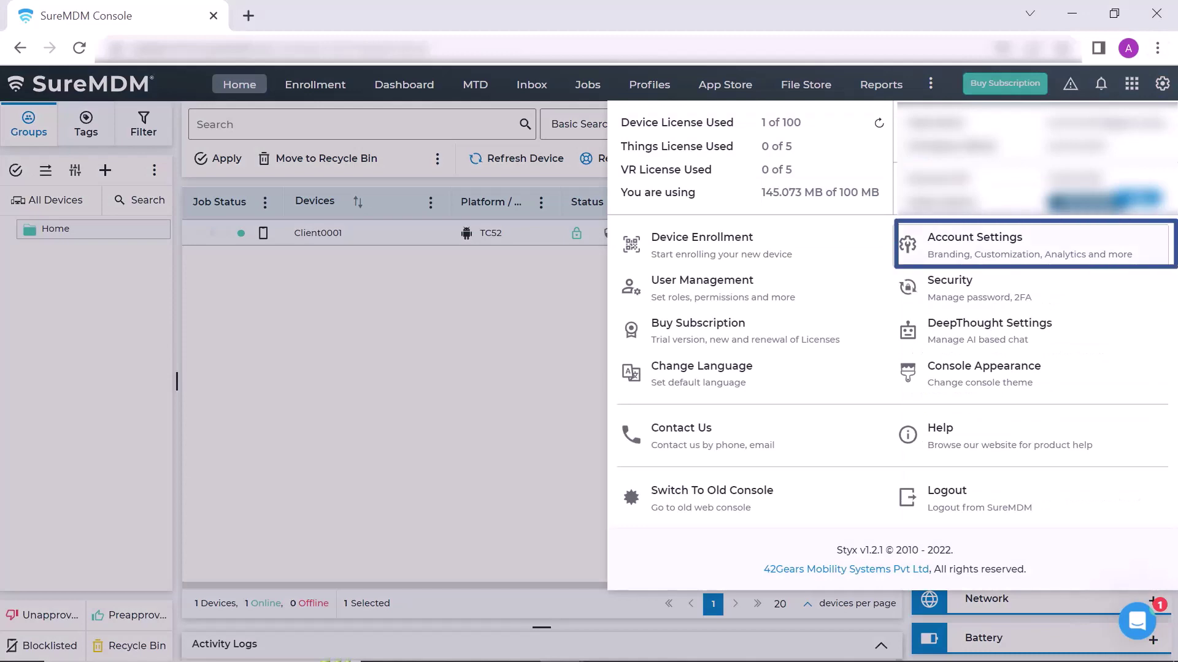
pyautogui.click(1005, 244)
pyautogui.scroll(-3, 86, 368)
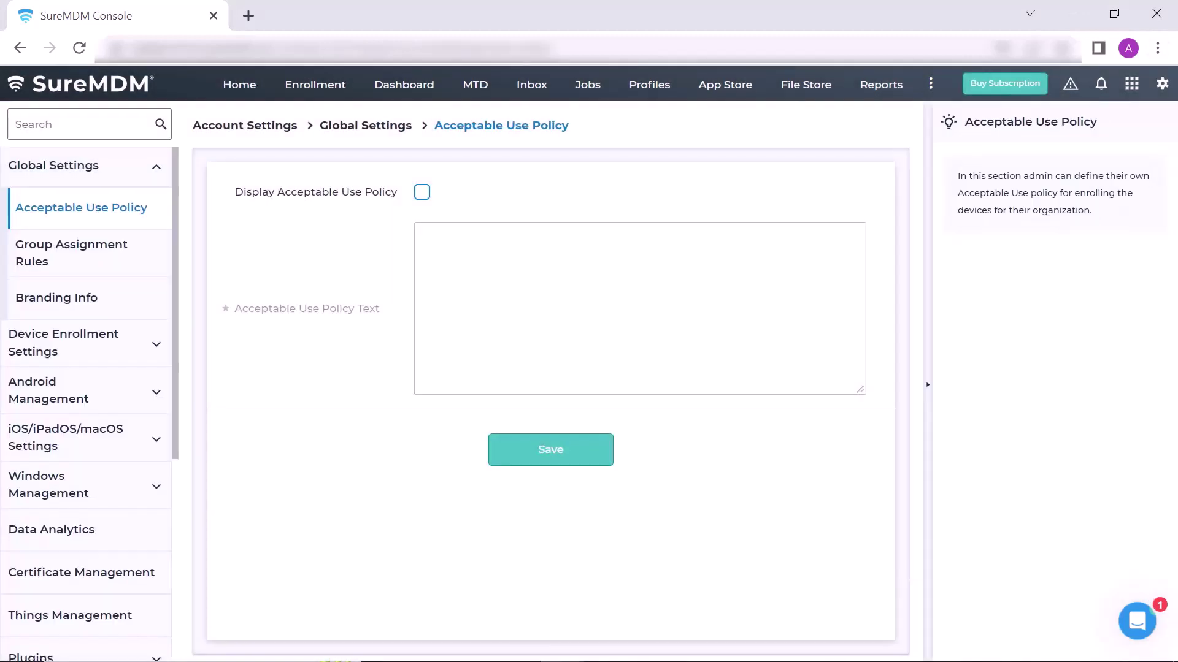
pyautogui.scroll(-2, 85, 368)
pyautogui.click(63, 421)
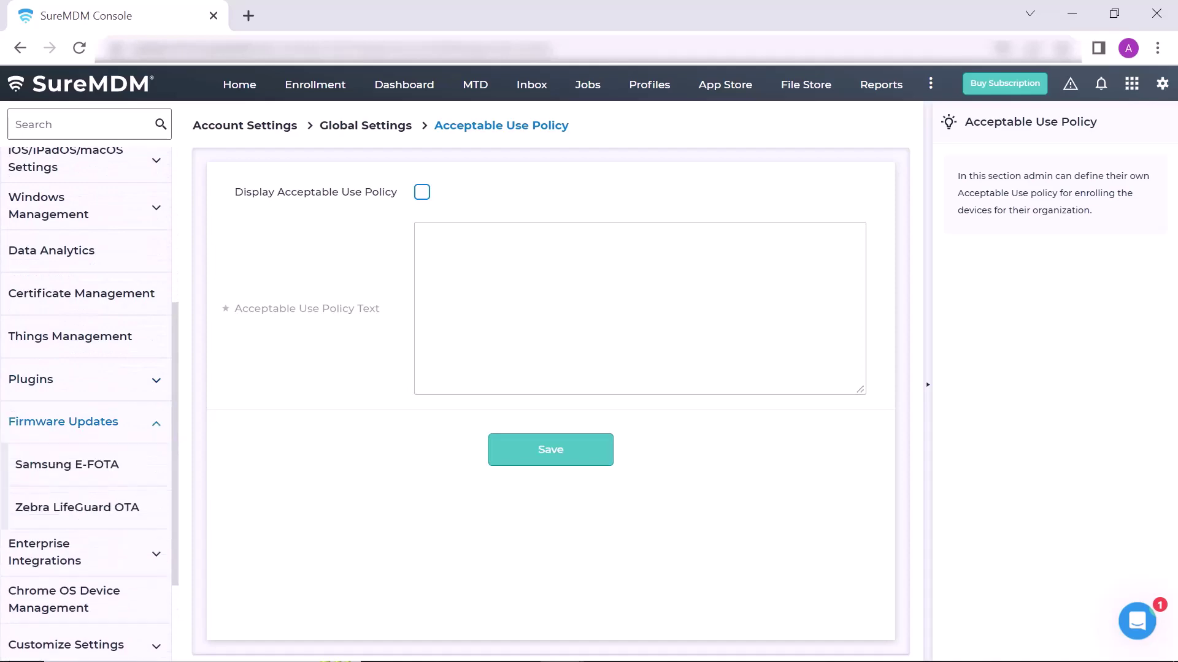
pyautogui.click(77, 507)
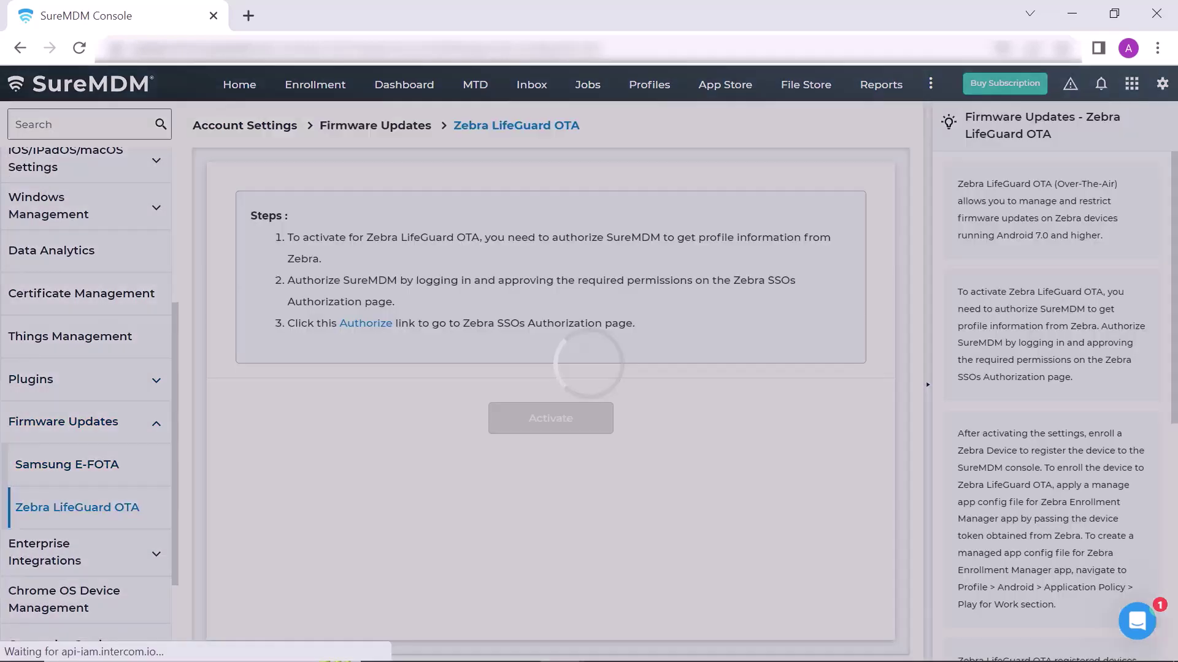
# - Authorize SureMDM through the Zebra sign-in and activation code confirmation, and activate Zebra LifeGuard OTA
pyautogui.click(365, 324)
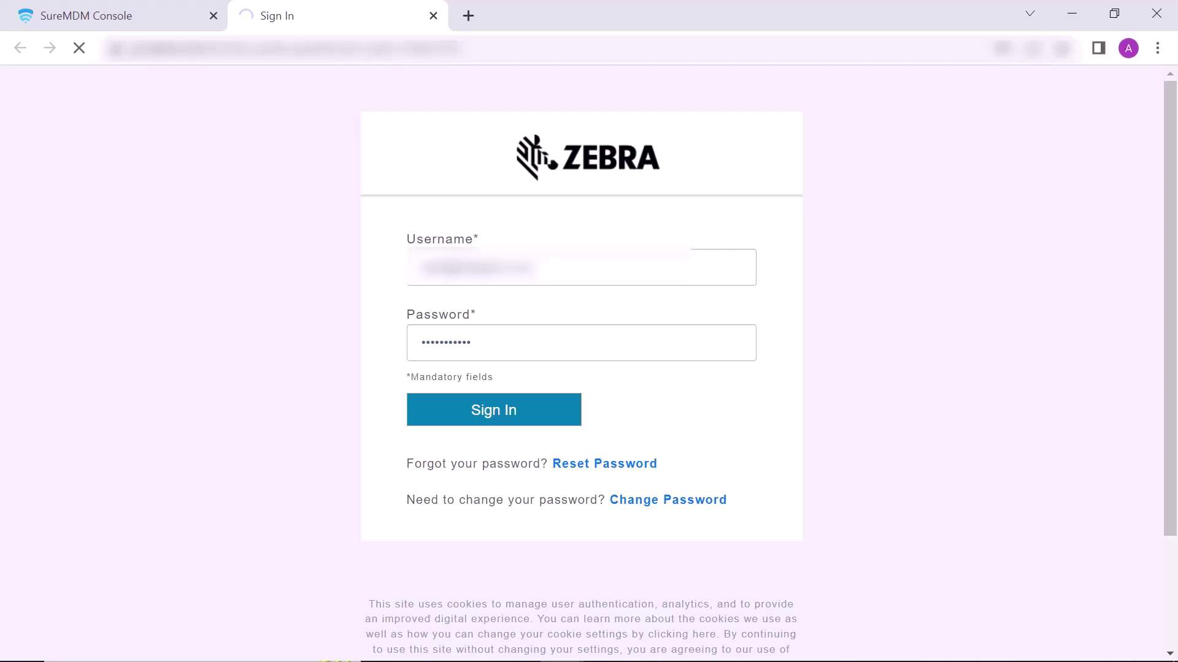
pyautogui.press('Return')
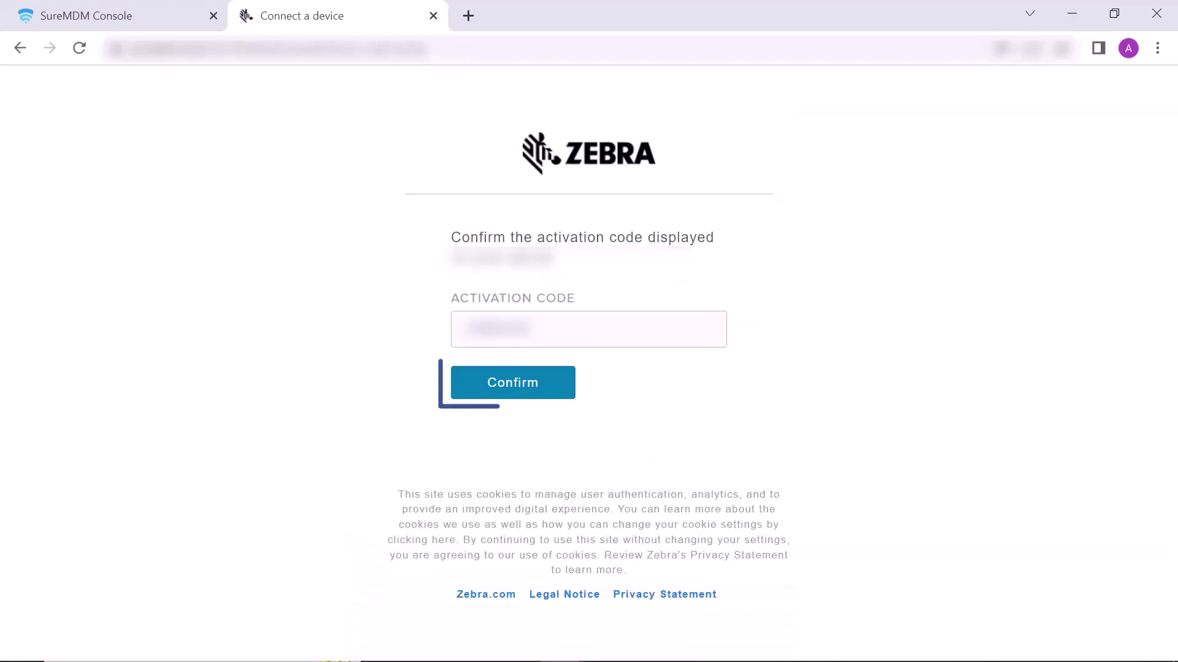
pyautogui.click(513, 383)
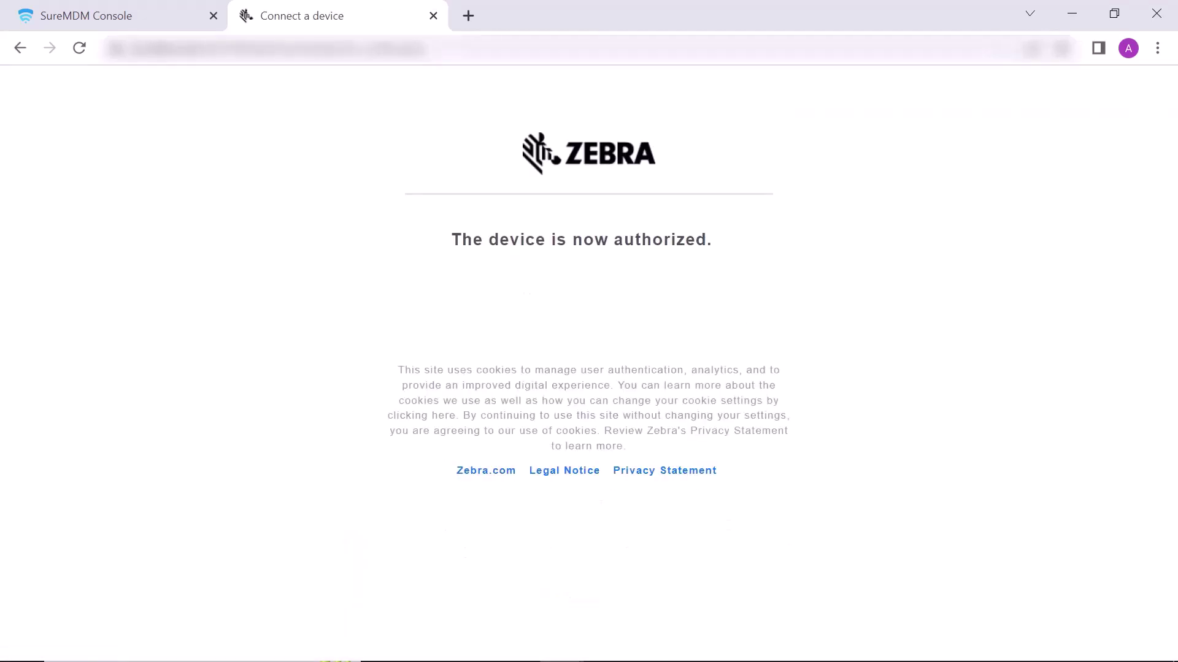
pyautogui.click(433, 15)
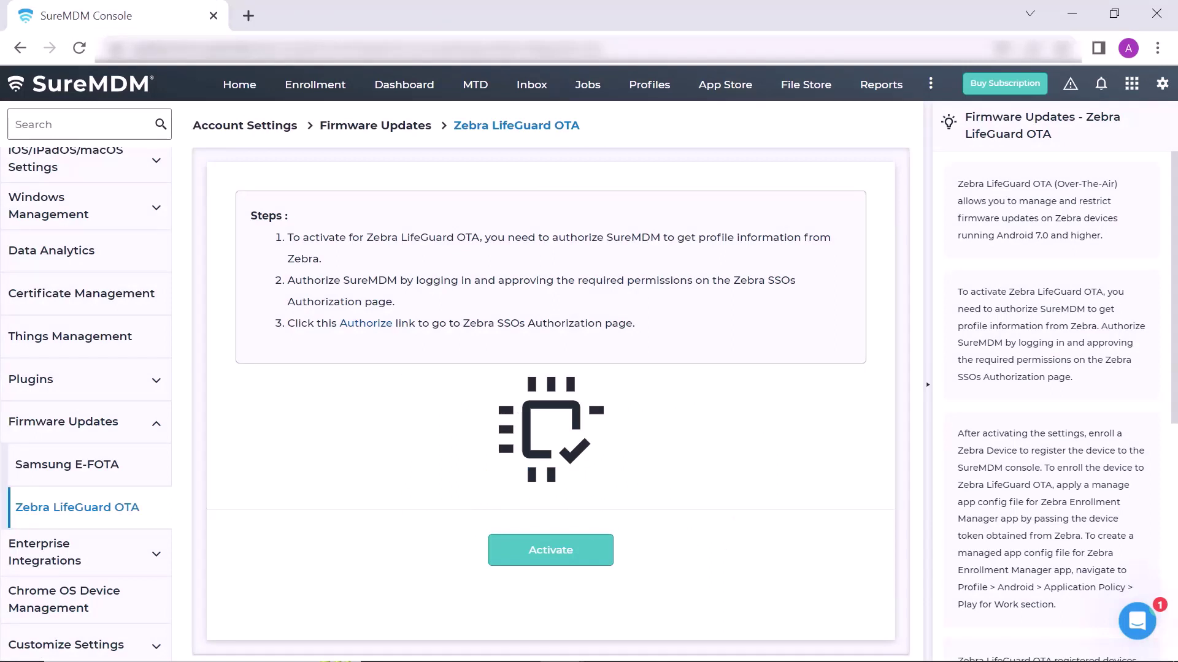
pyautogui.press('Return')
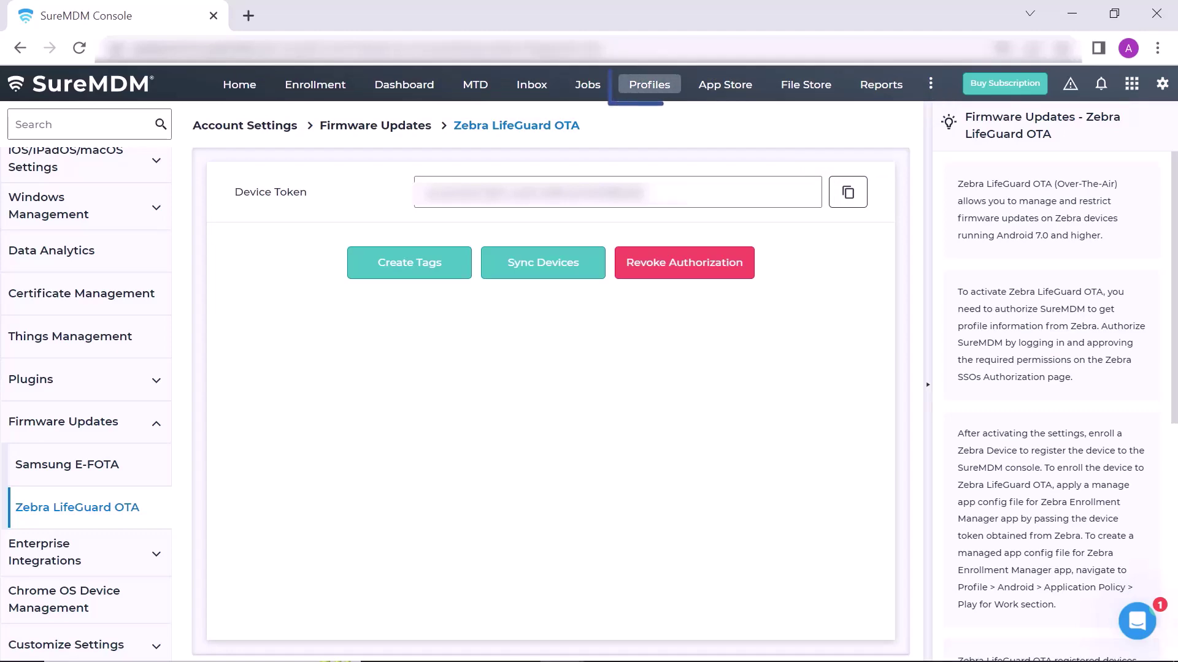
# - Create a new Android profile and start configuring its Application Policy
pyautogui.click(649, 84)
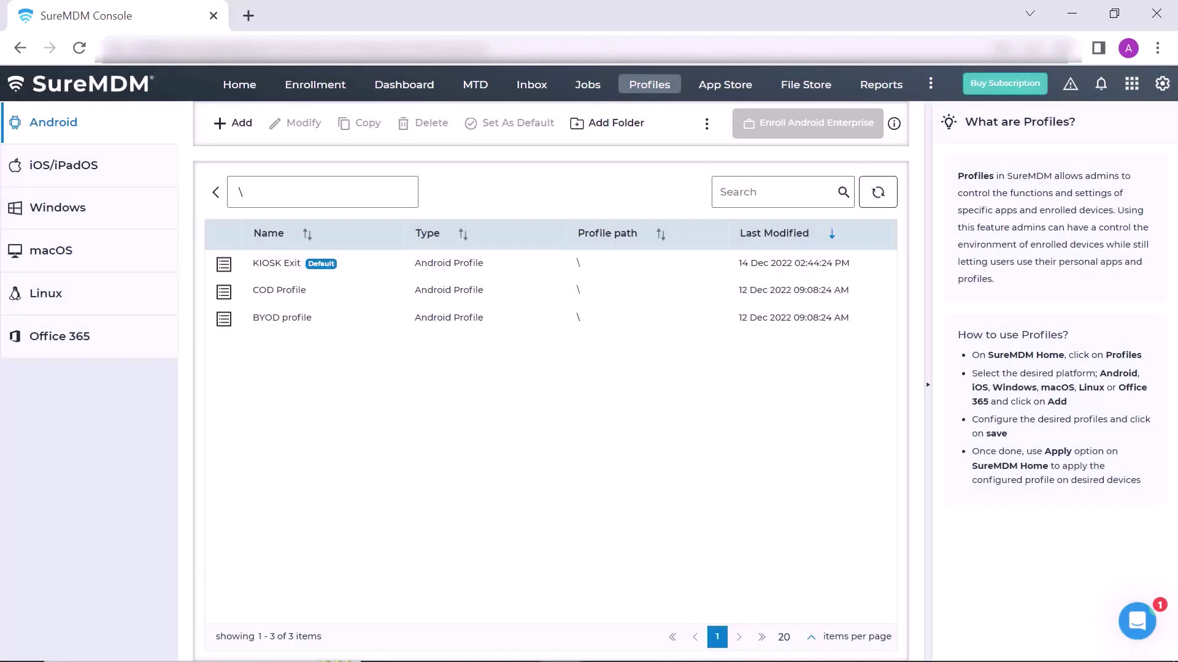
pyautogui.click(232, 123)
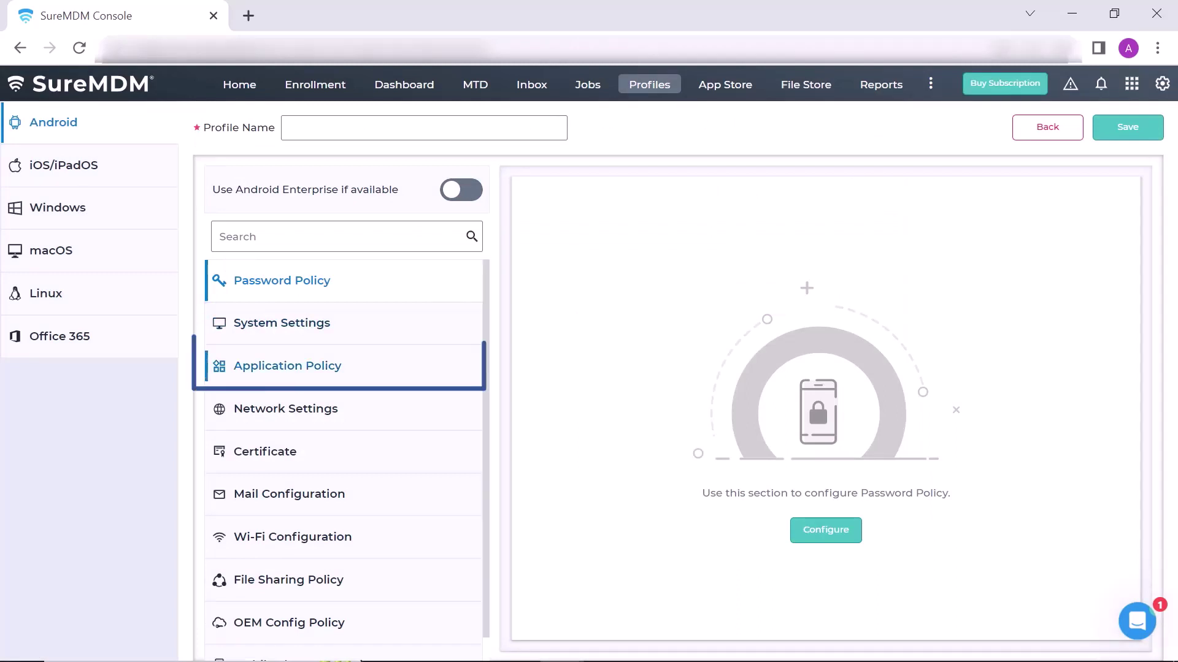
pyautogui.click(287, 365)
pyautogui.click(826, 529)
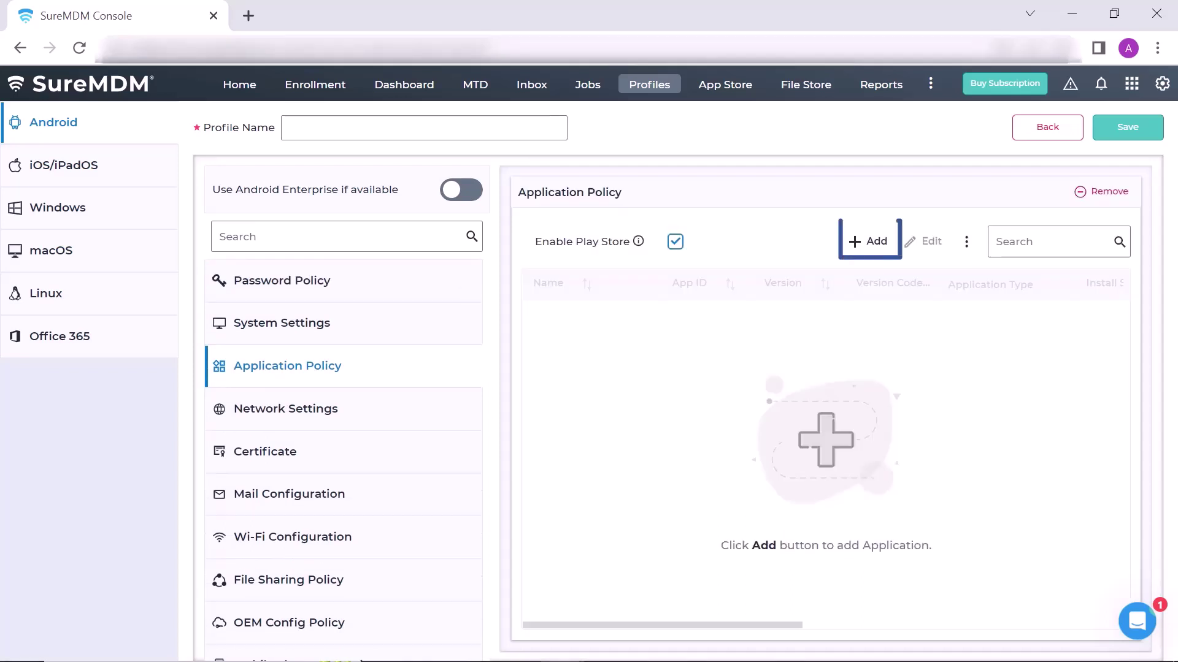
# - Find Zebra Enrollment Manager through Play For Work and select it for the application policy
pyautogui.click(867, 242)
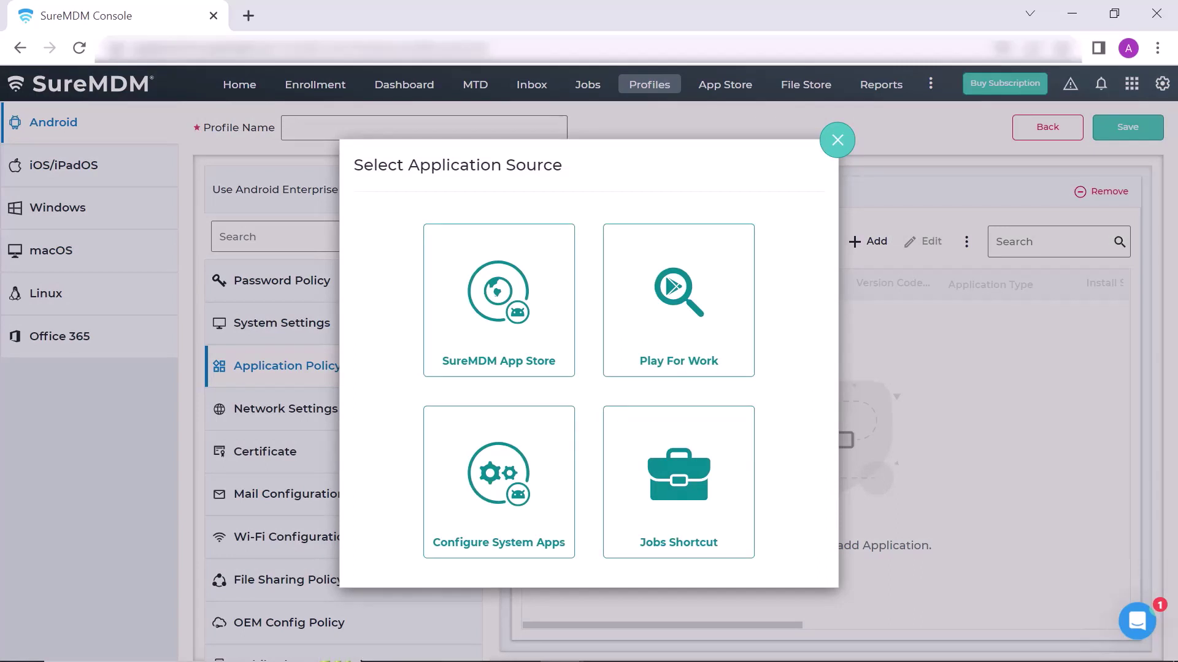
pyautogui.click(678, 300)
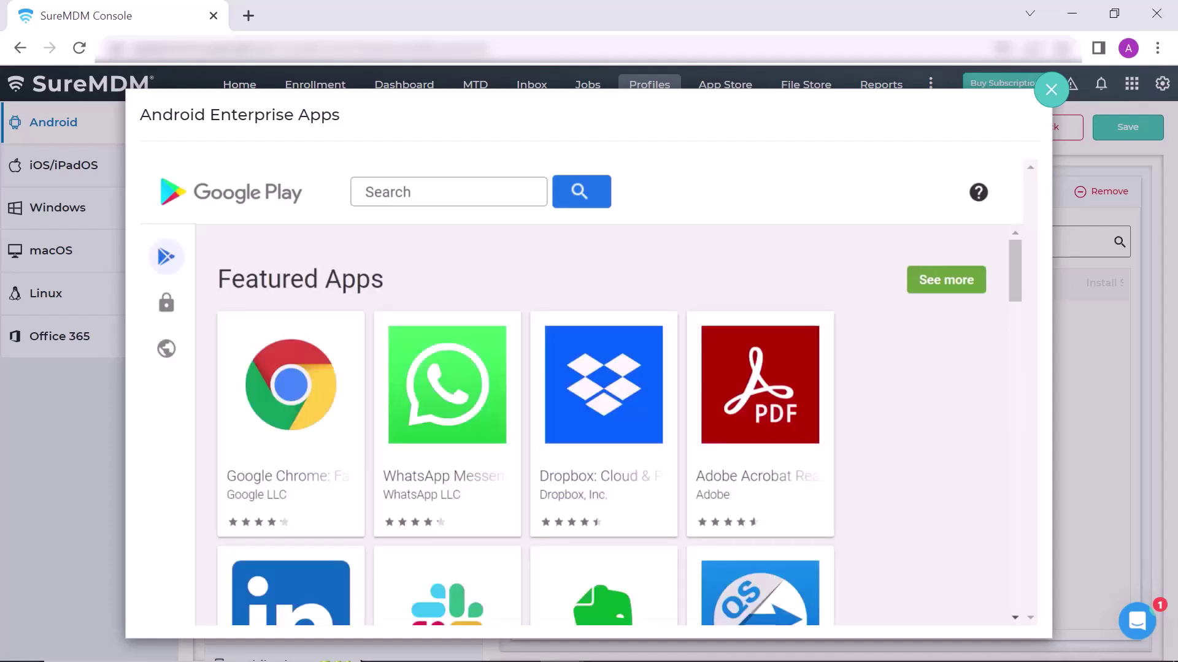
pyautogui.write('Zebra')
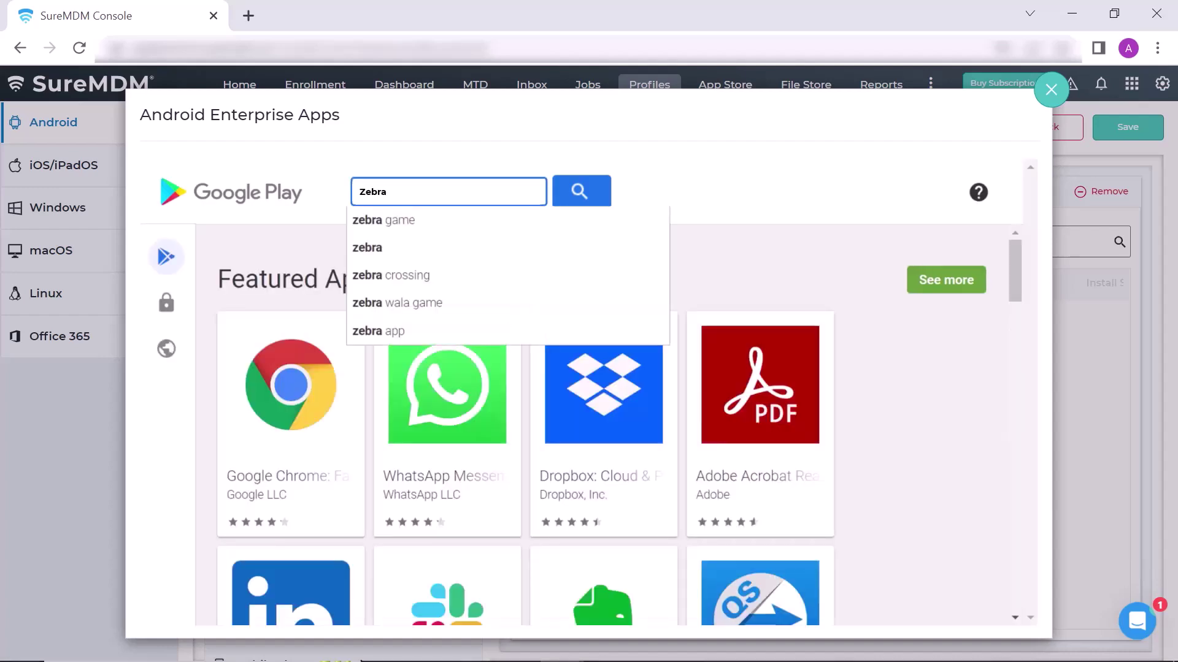
pyautogui.write('Enrollment Manager')
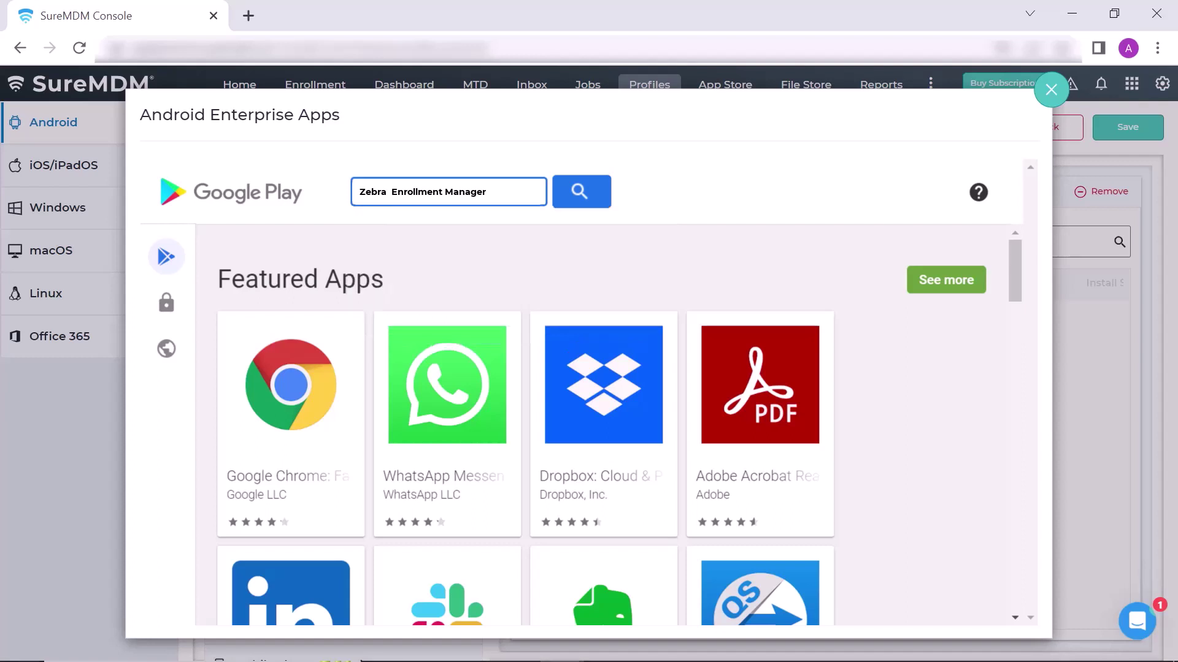
pyautogui.click(580, 192)
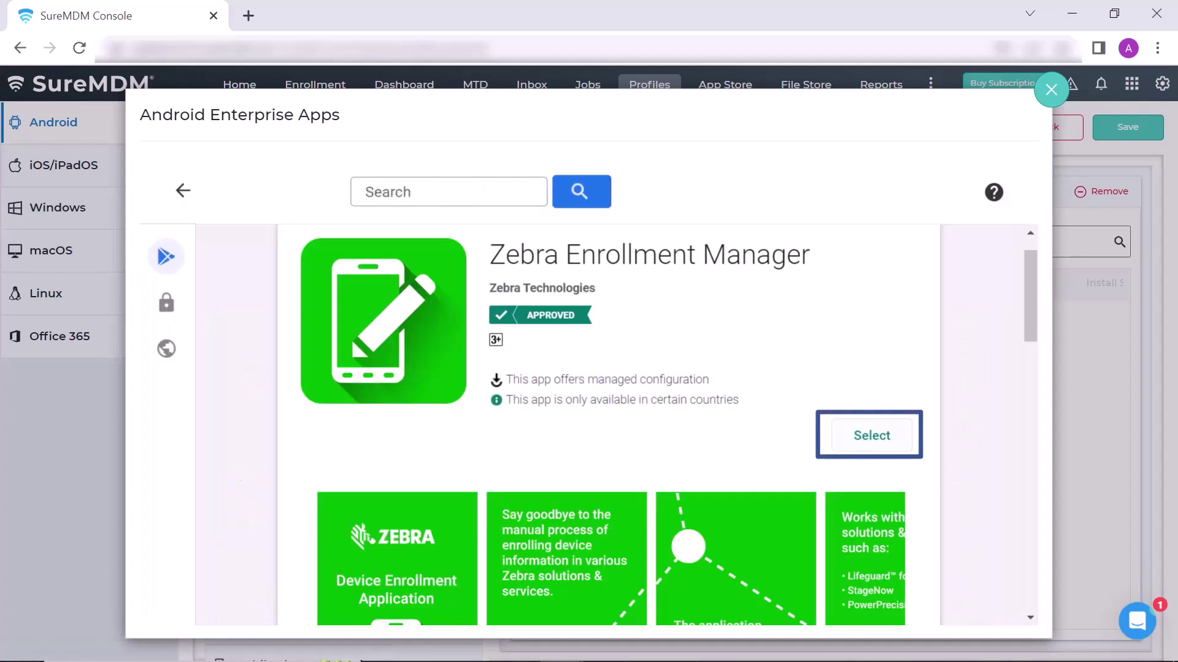
pyautogui.click(871, 436)
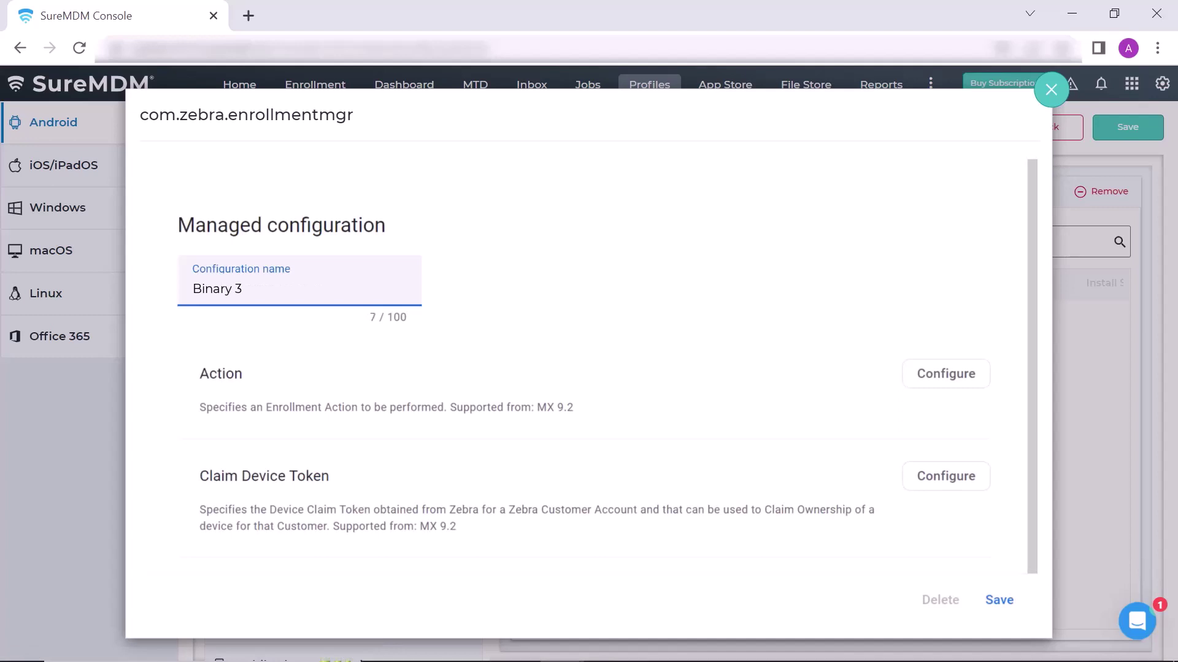
# - Save the managed configuration Binary 3 with the device token pasted as Claim Device Token, and finish the app's policy with its default options
pyautogui.press('Tab')
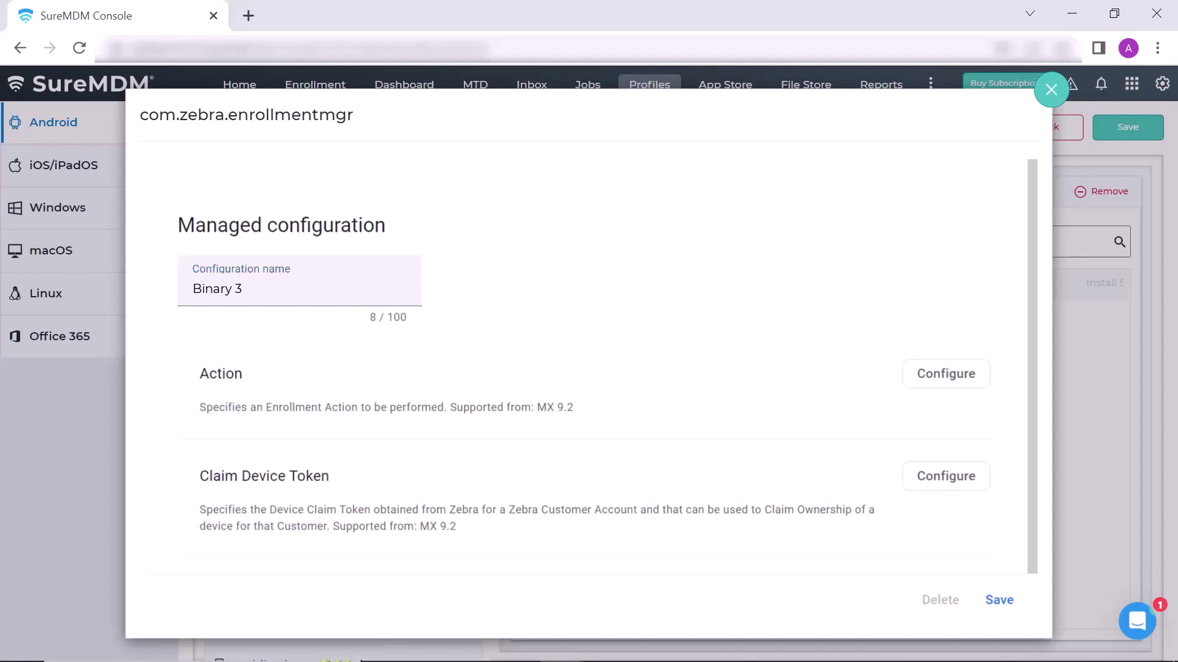
pyautogui.click(945, 476)
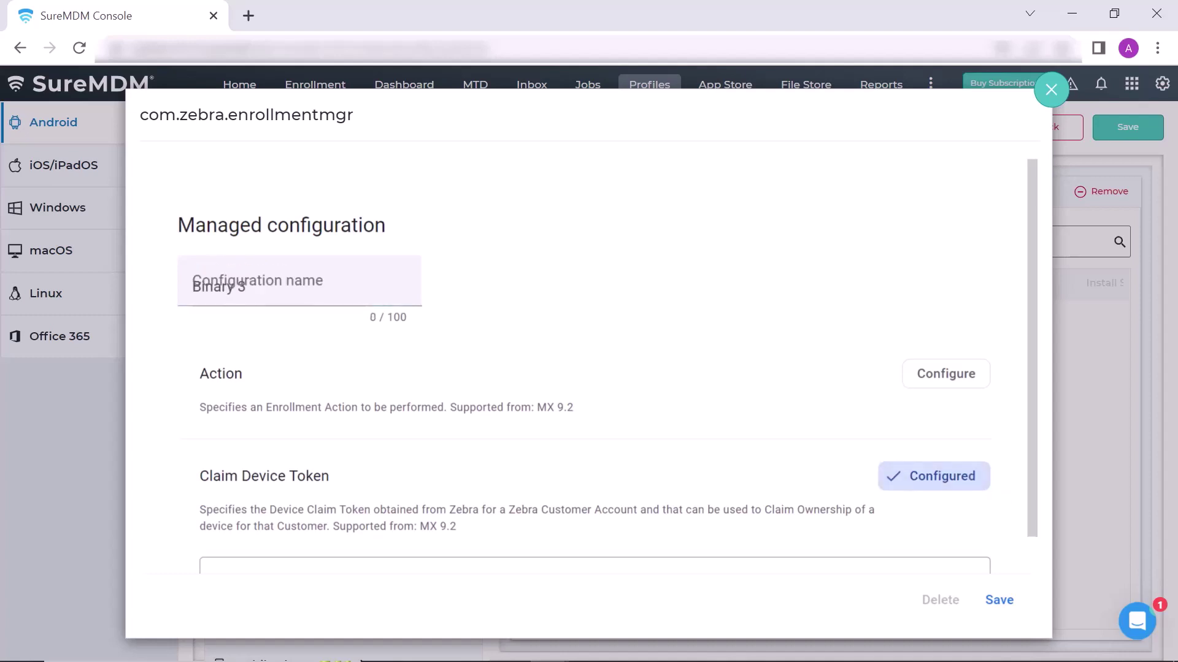
pyautogui.scroll(-2, 588, 368)
pyautogui.click(214, 501)
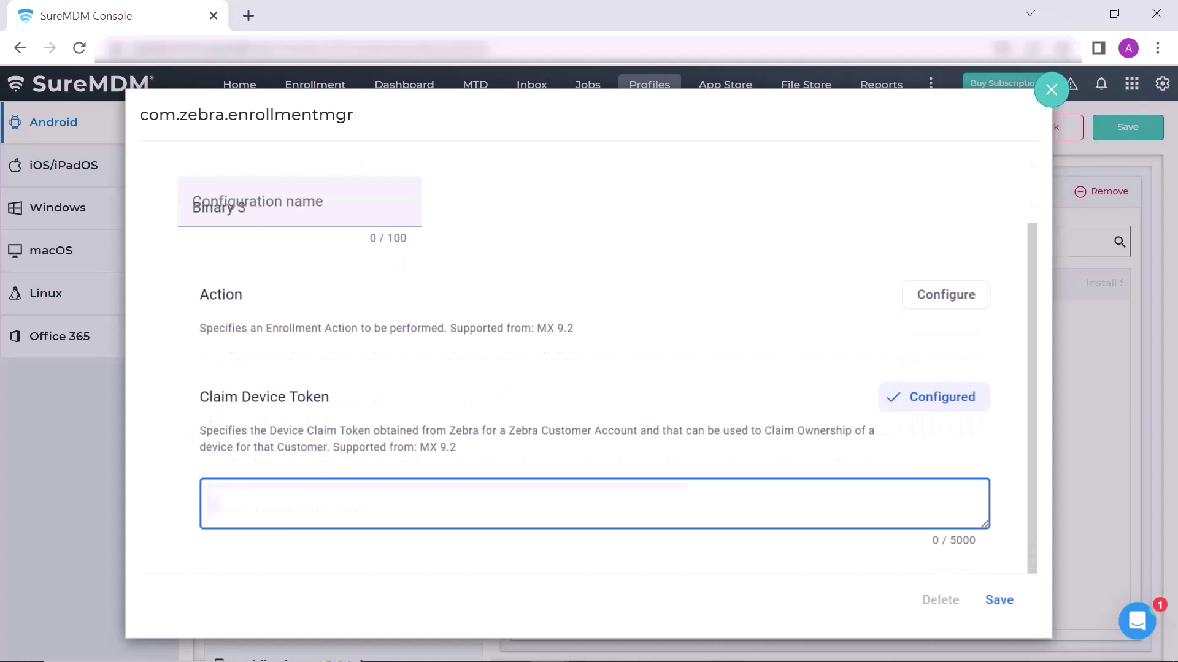
pyautogui.hotkey('ctrl', 'v')
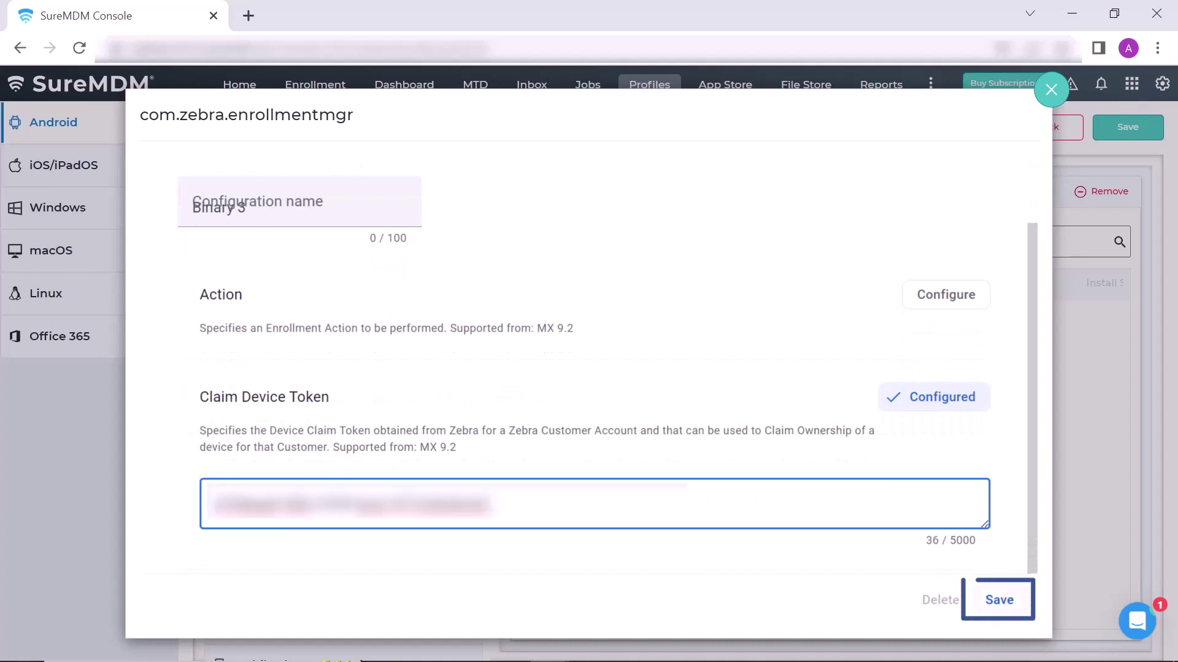
pyautogui.click(998, 600)
pyautogui.press('Return')
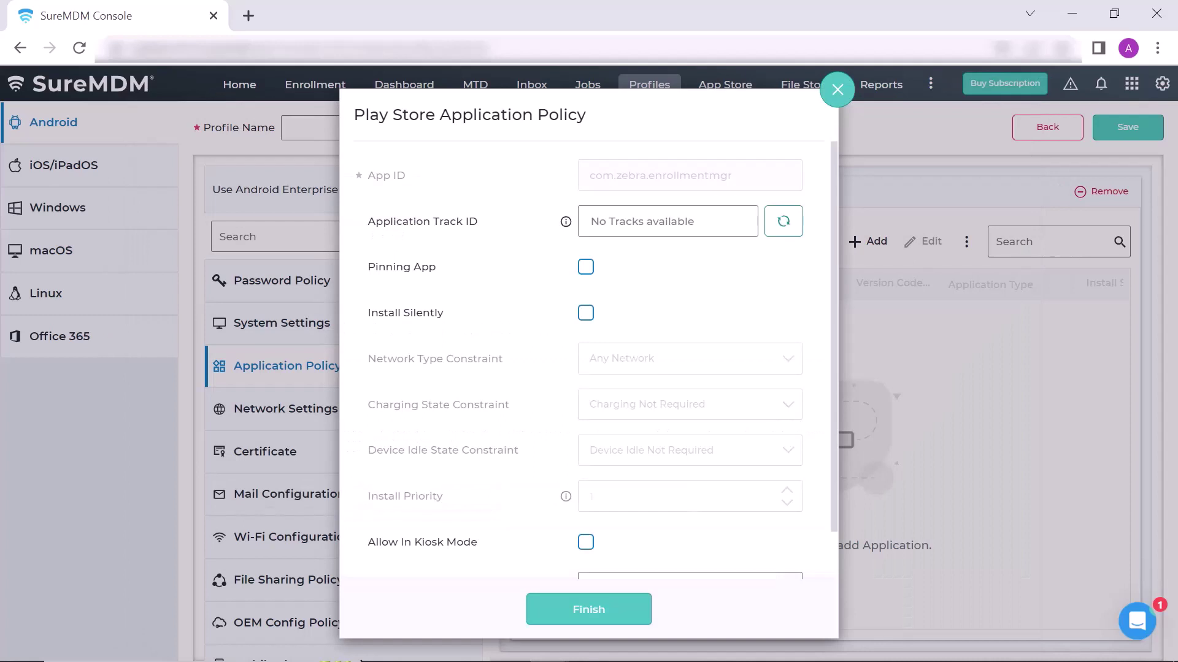
pyautogui.scroll(-1, 588, 360)
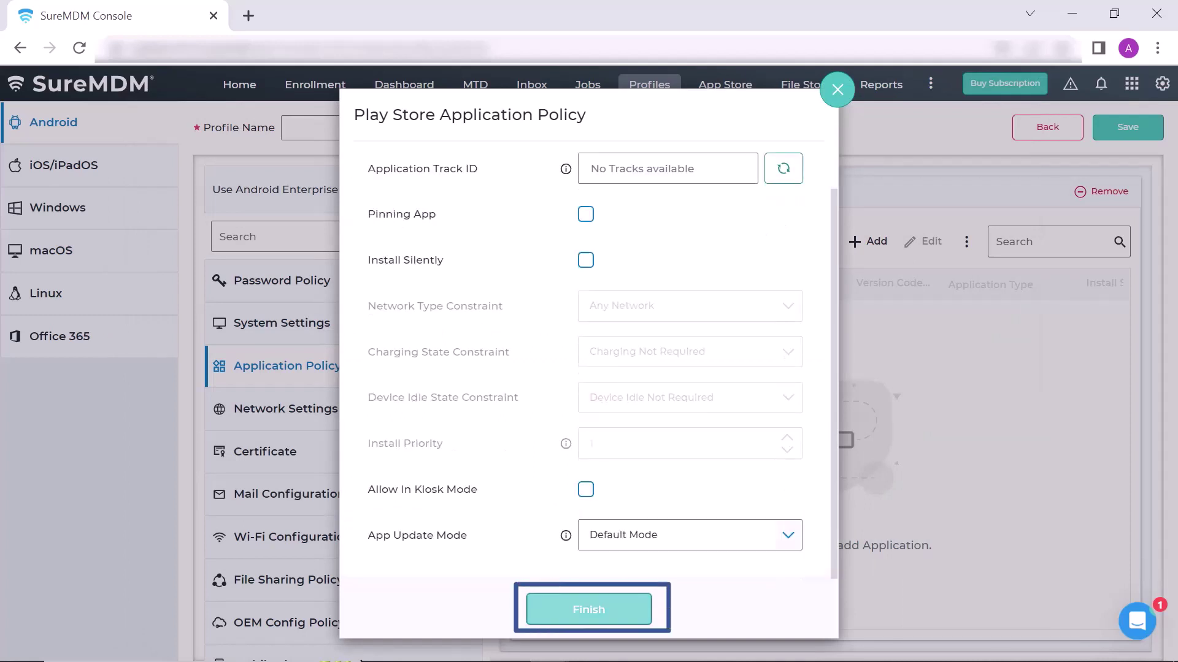
pyautogui.press('Return')
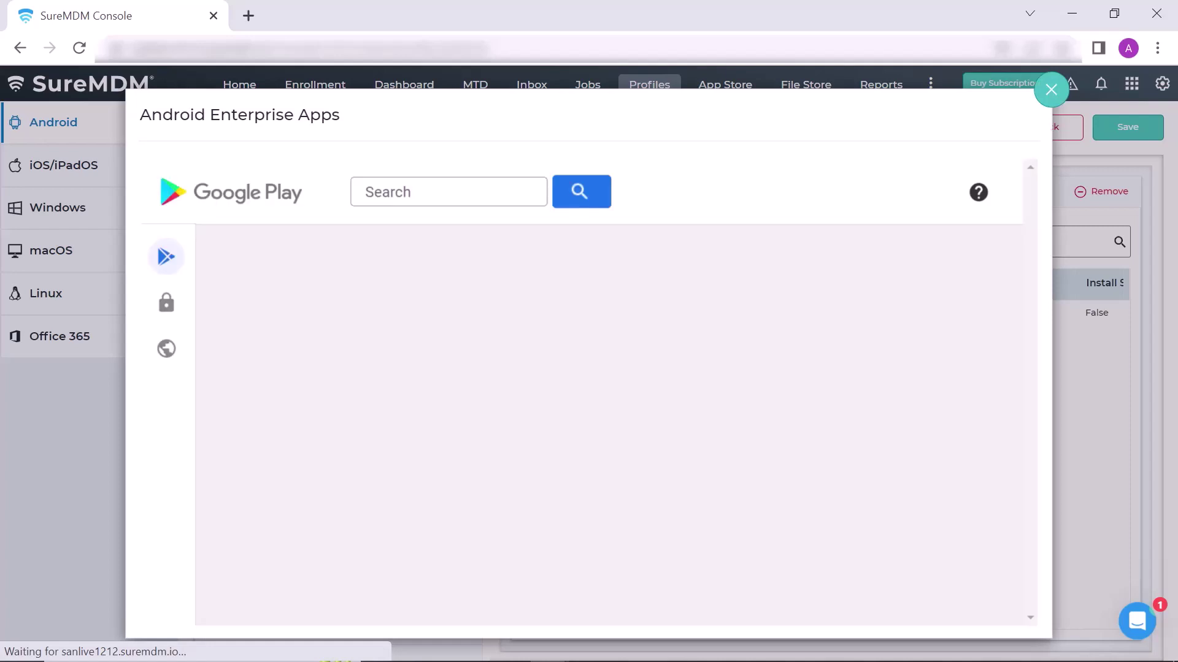
# - Add the Zebra Common Transport Layer app from Google Play to the application policy with its default options
pyautogui.click(366, 192)
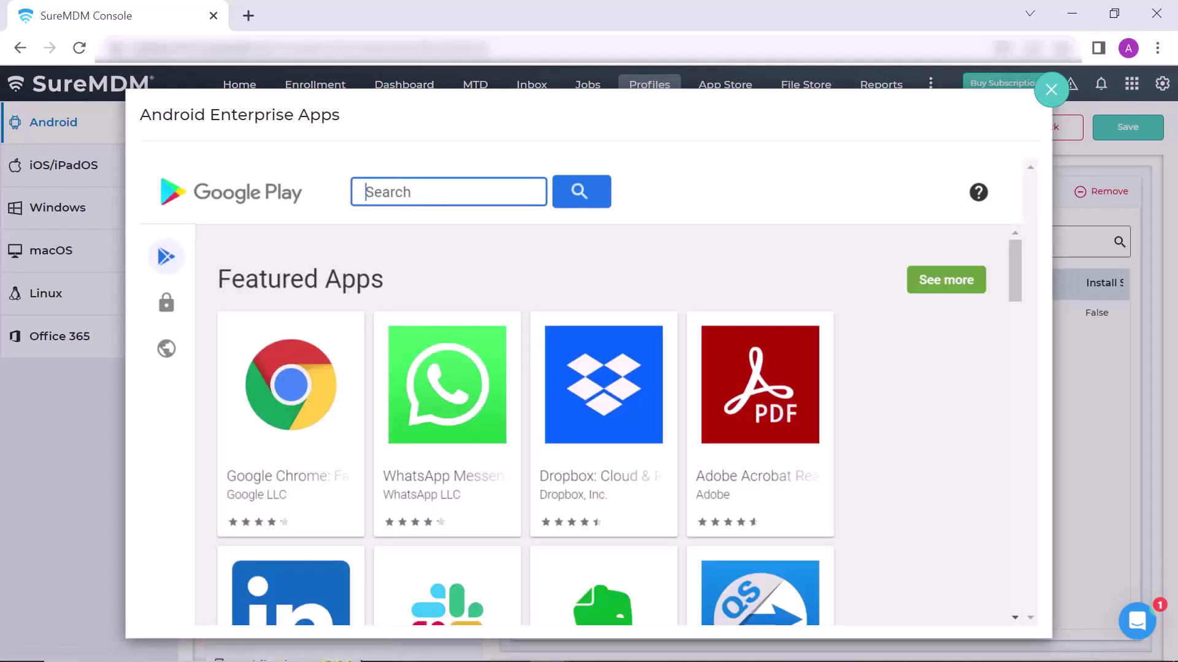
pyautogui.write('zebra common transp')
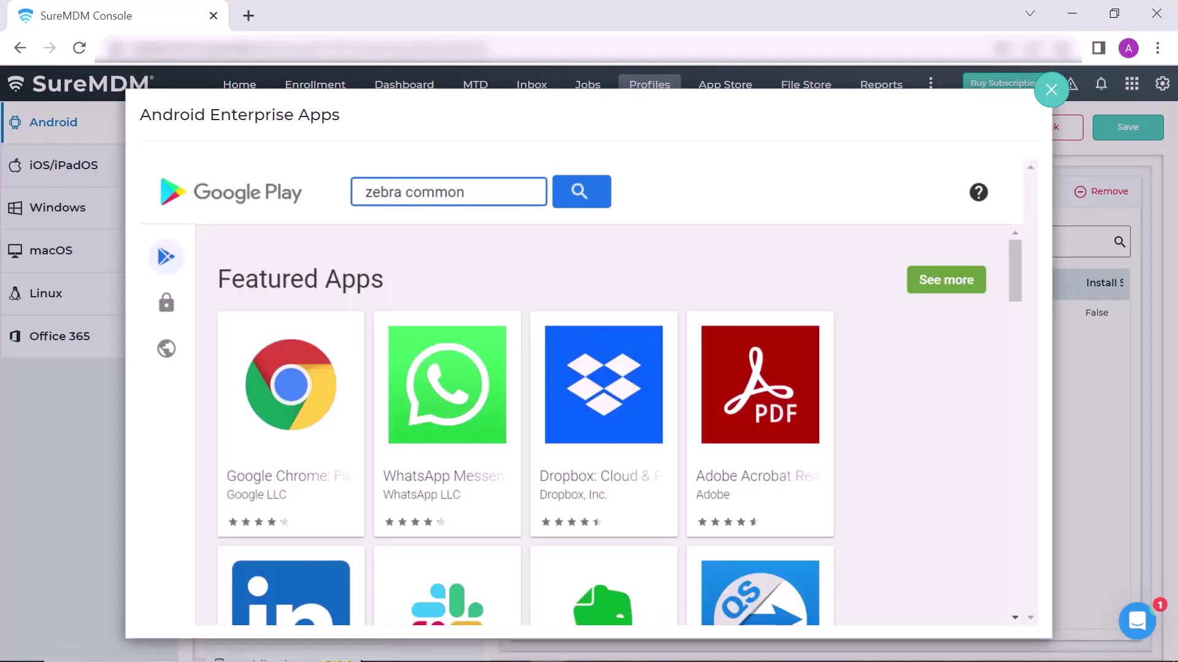
pyautogui.write('ort layer')
pyautogui.press('Return')
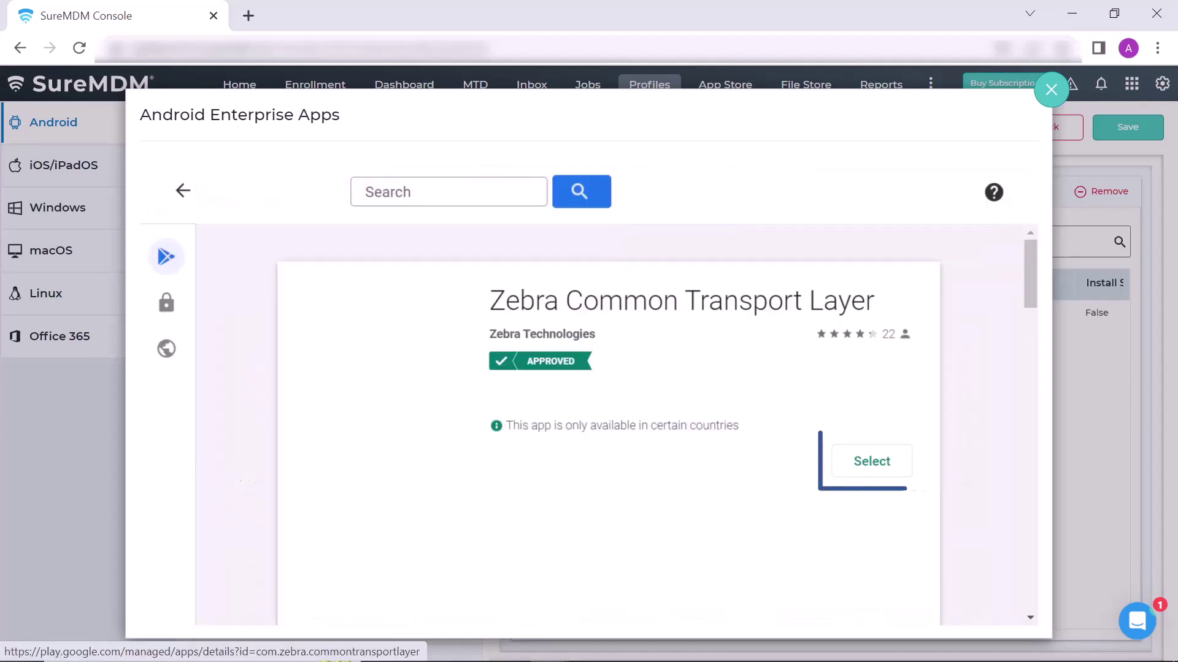
pyautogui.click(871, 461)
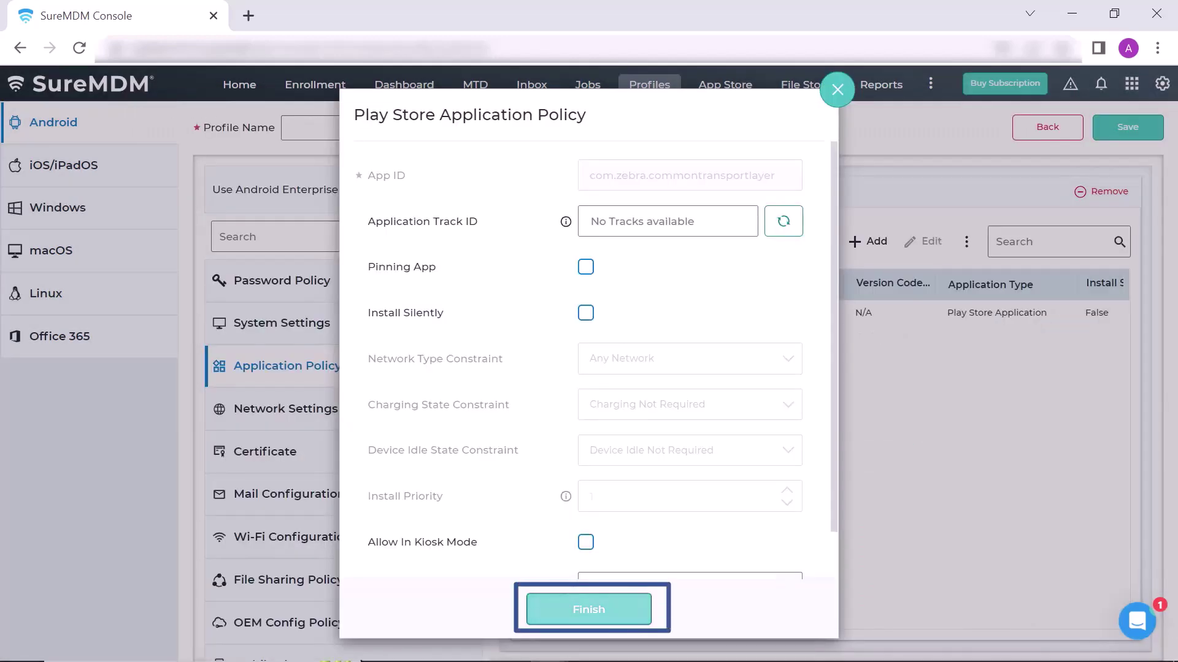
pyautogui.click(588, 609)
# - Name the profile Updates and save it
pyautogui.click(424, 127)
pyautogui.write('Updates')
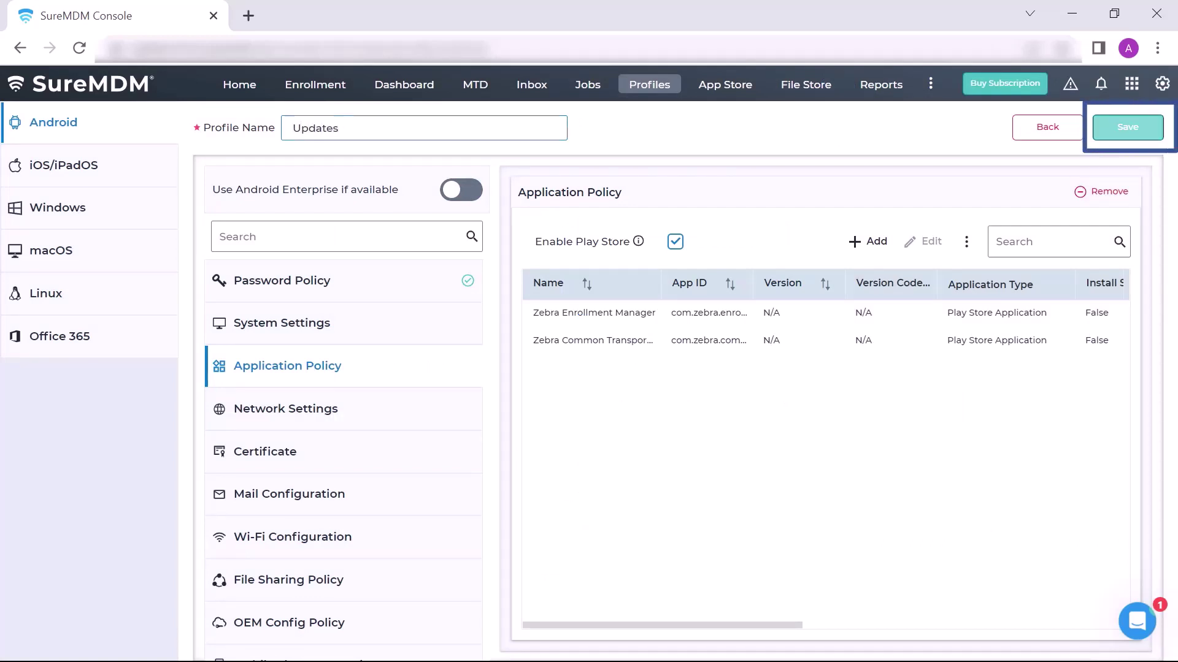
pyautogui.click(1127, 127)
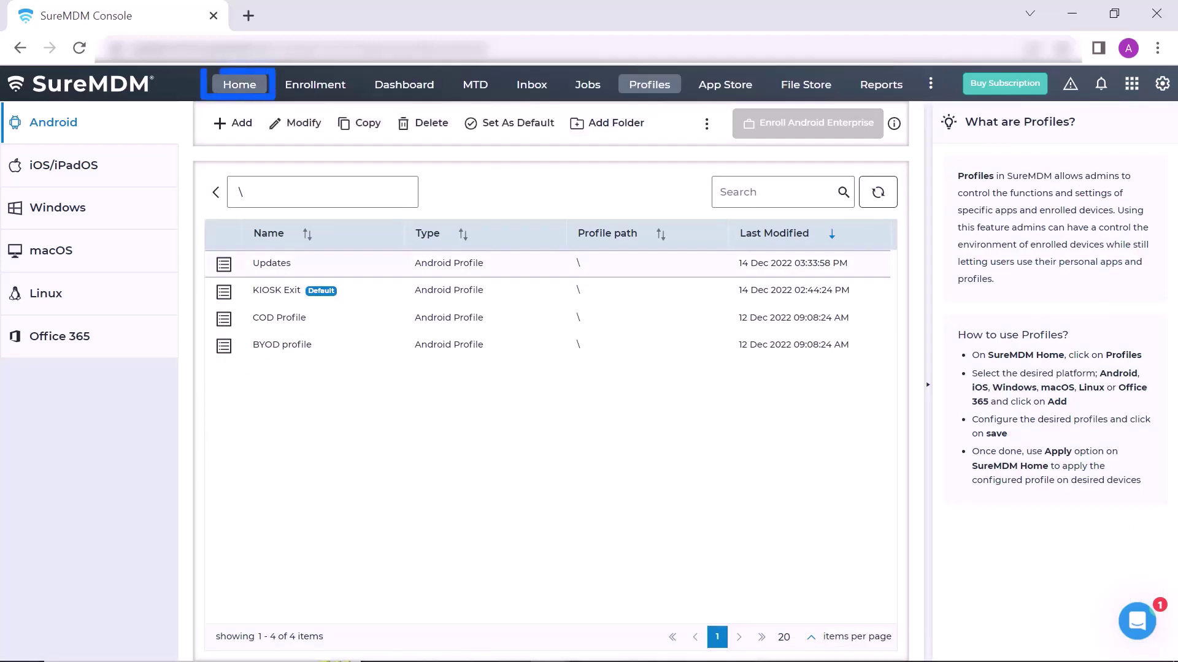
# - Apply the Updates profile to the TC52 device and check its deployment in the device's completed job history
pyautogui.click(239, 84)
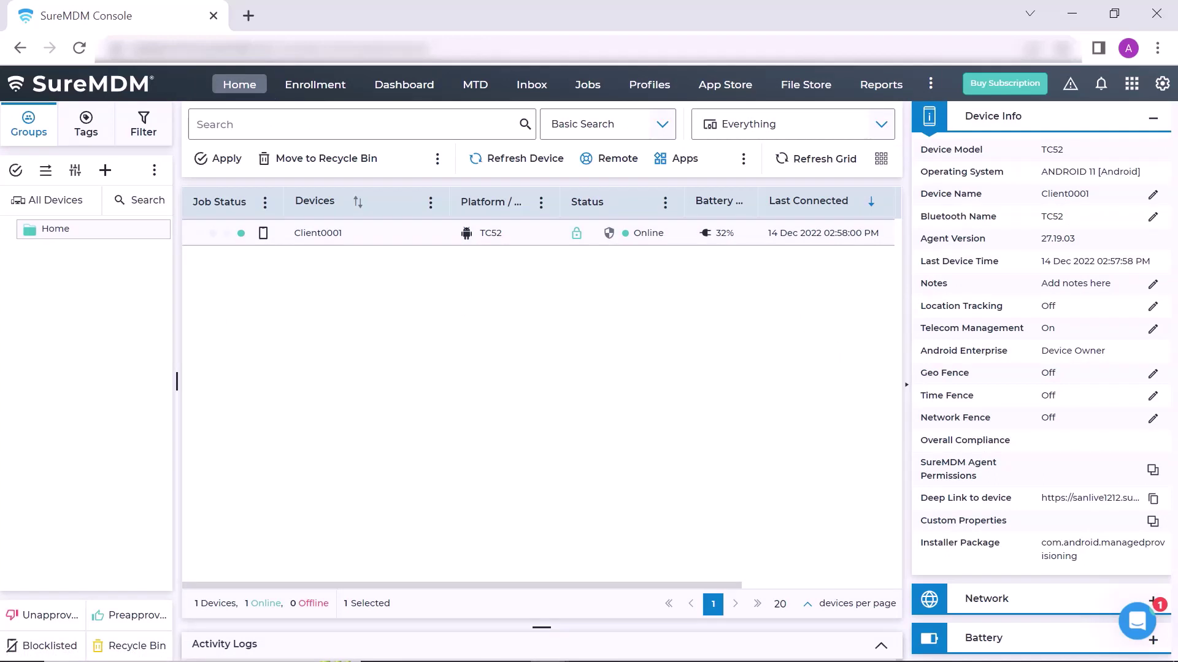
pyautogui.doubleClick(490, 233)
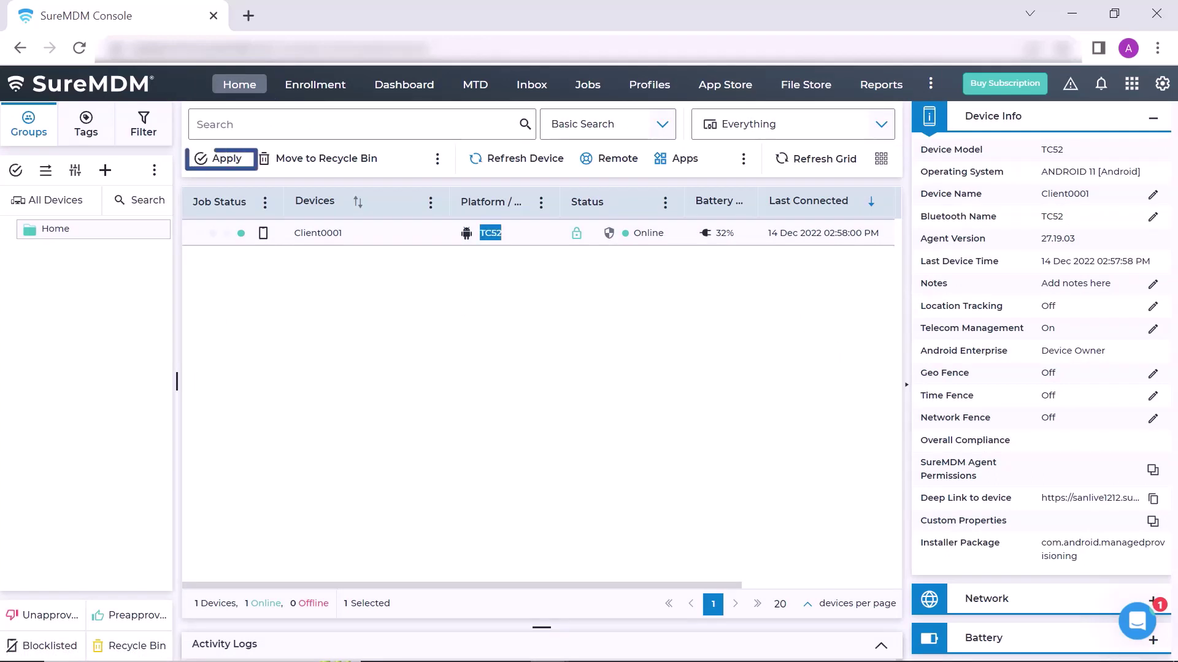
pyautogui.click(217, 158)
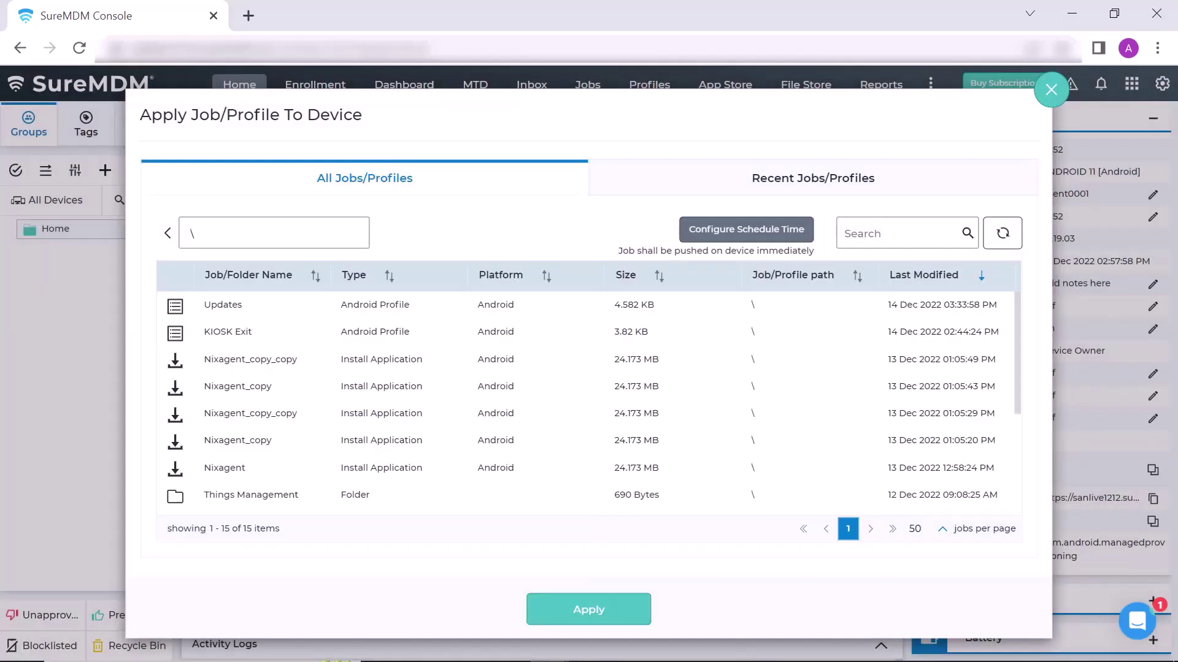
pyautogui.click(223, 304)
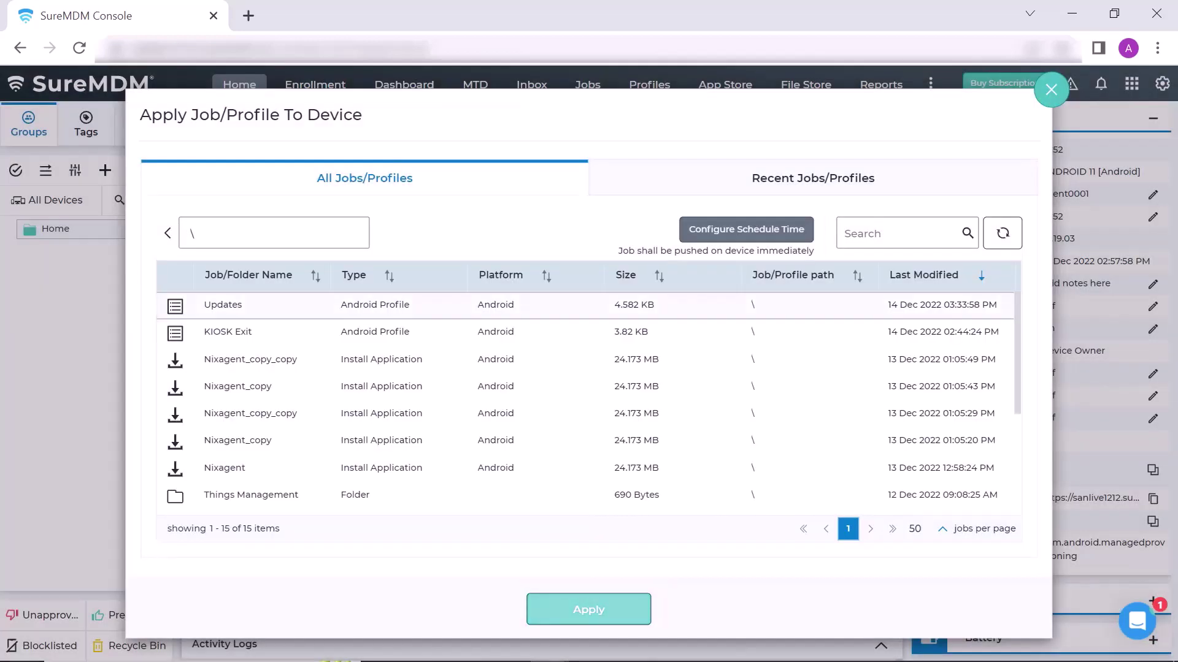
pyautogui.click(588, 609)
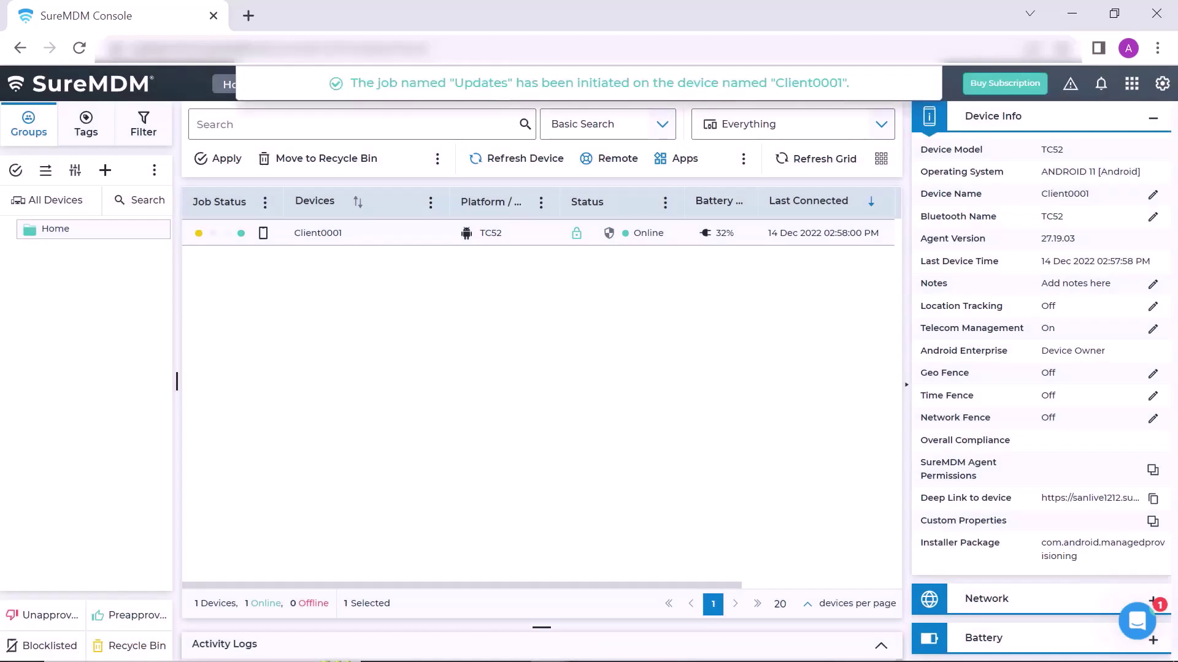
pyautogui.click(241, 233)
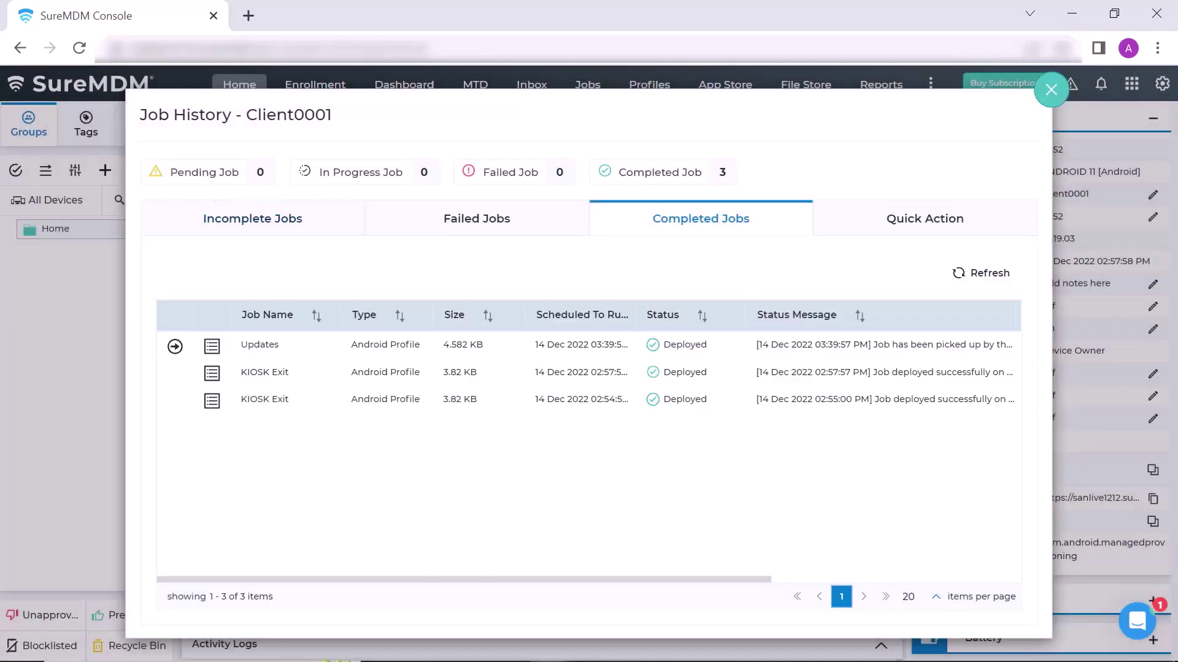
pyautogui.press('Escape')
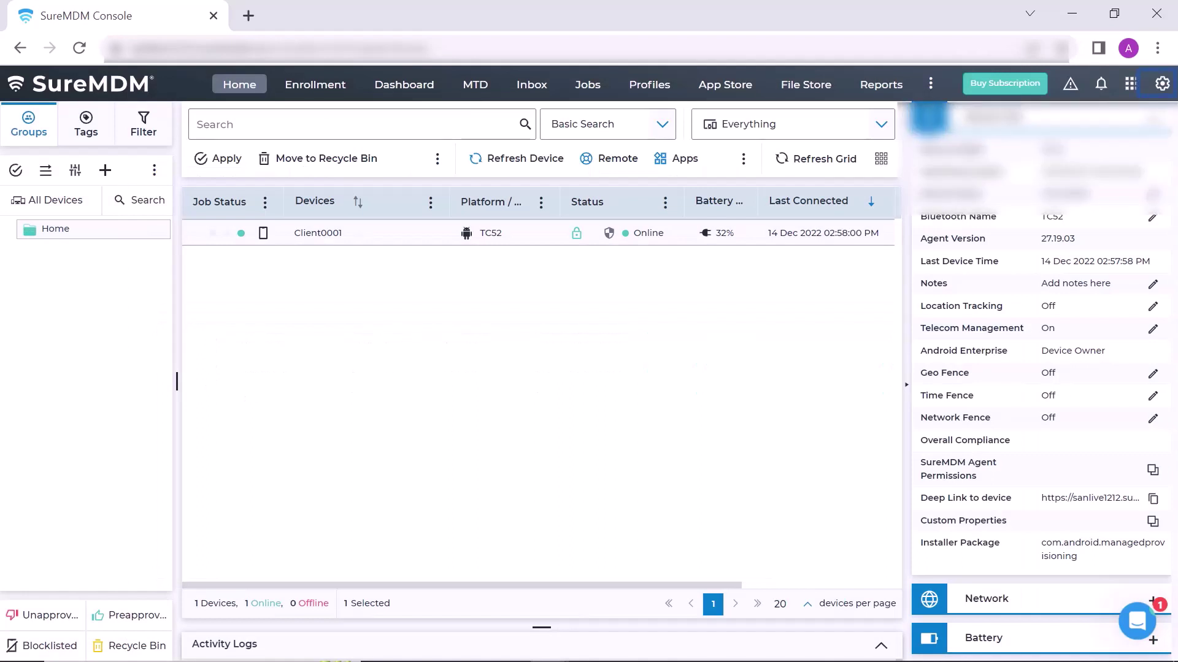
# - Open the Zebra LifeGuard OTA firmware update page in the account settings
pyautogui.click(1161, 84)
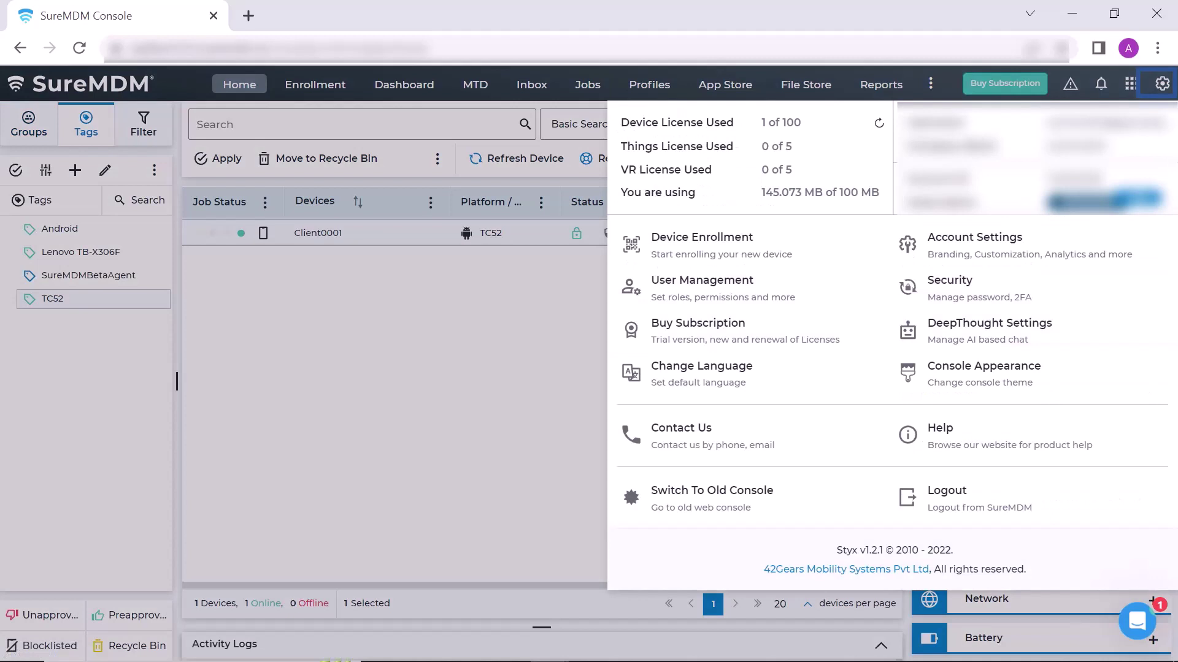
pyautogui.press('Tab')
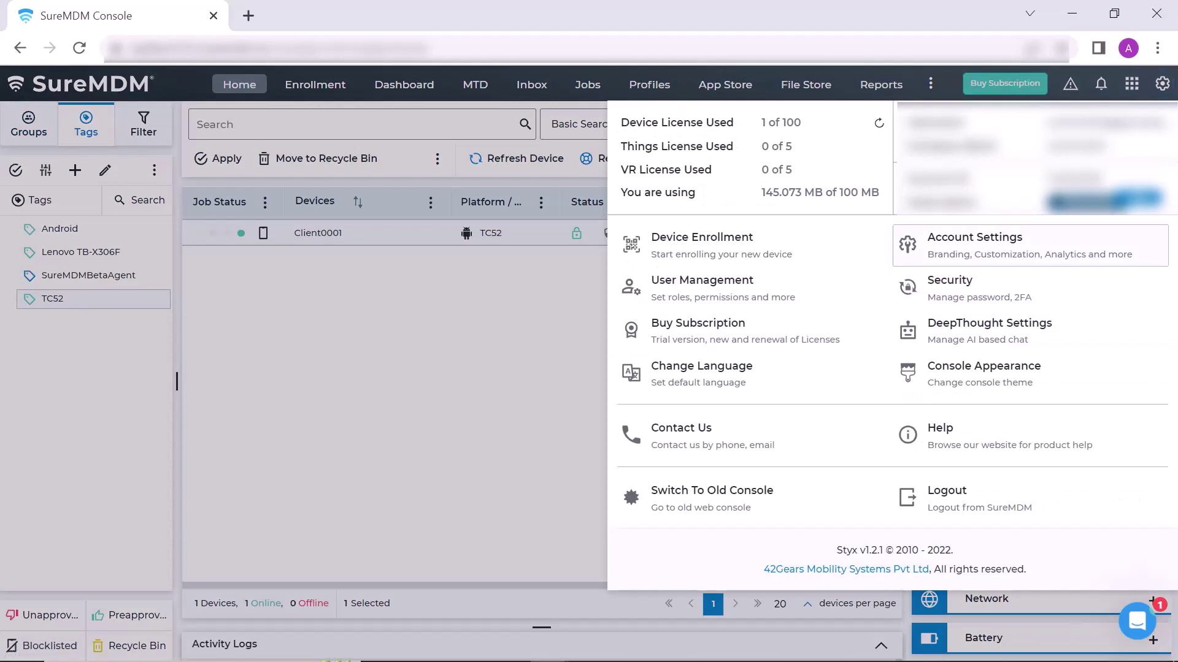
pyautogui.press('Return')
pyautogui.scroll(-3, 86, 404)
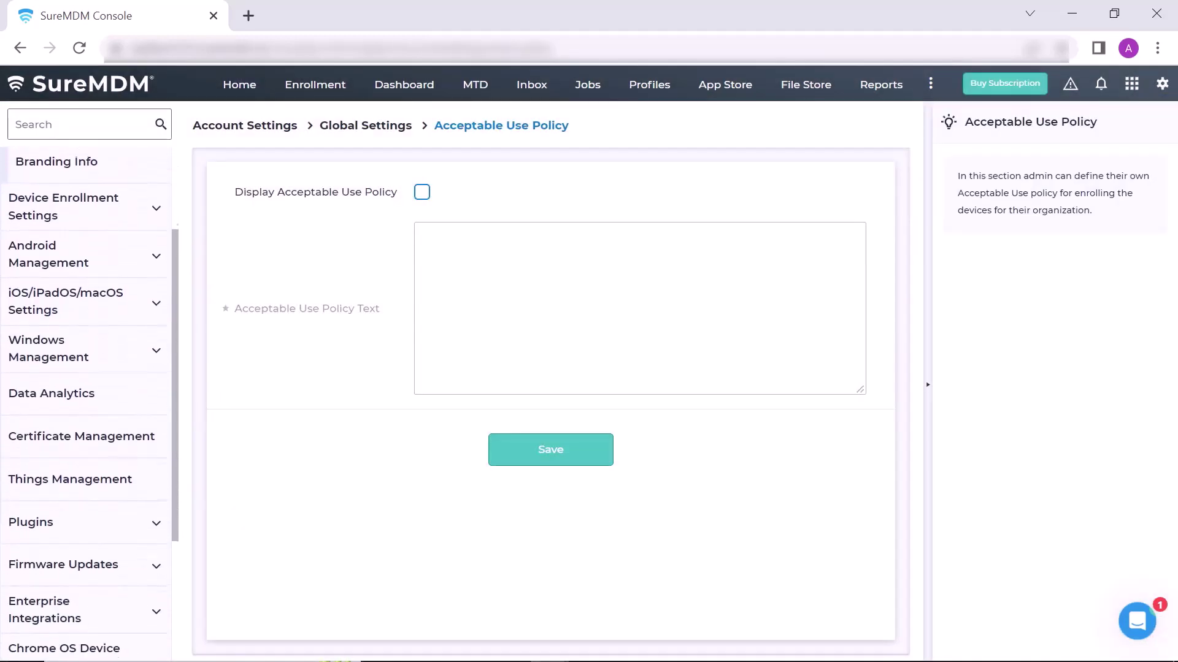
pyautogui.press('Return')
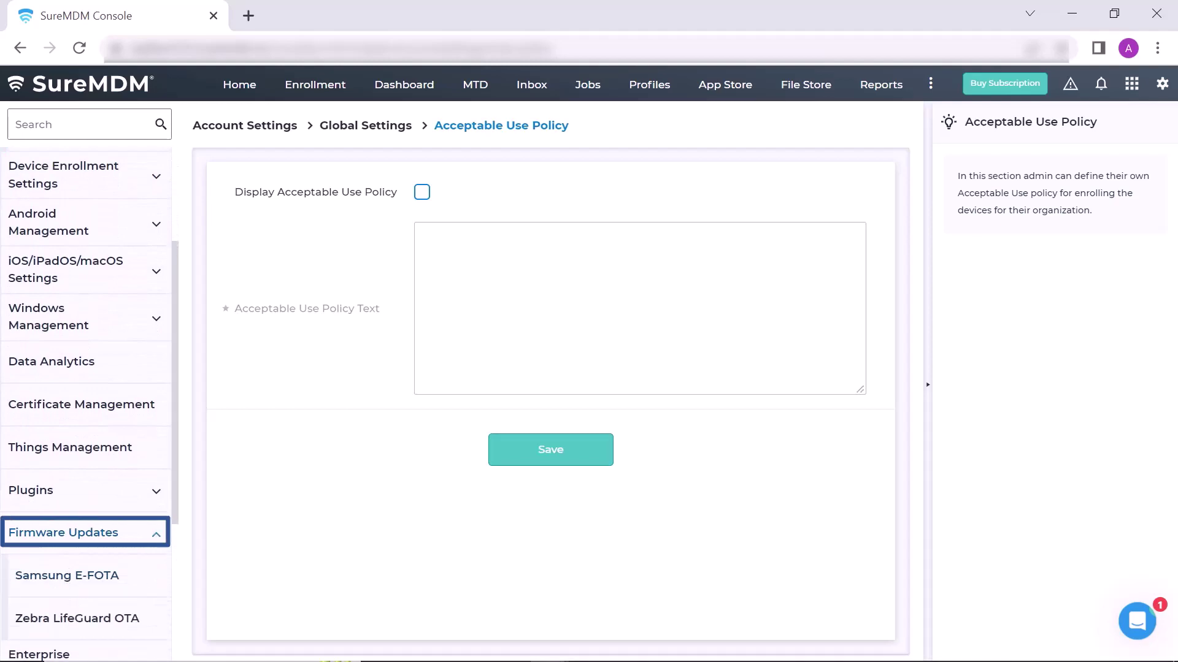
pyautogui.press('Tab')
pyautogui.press('Tab')
pyautogui.press('Return')
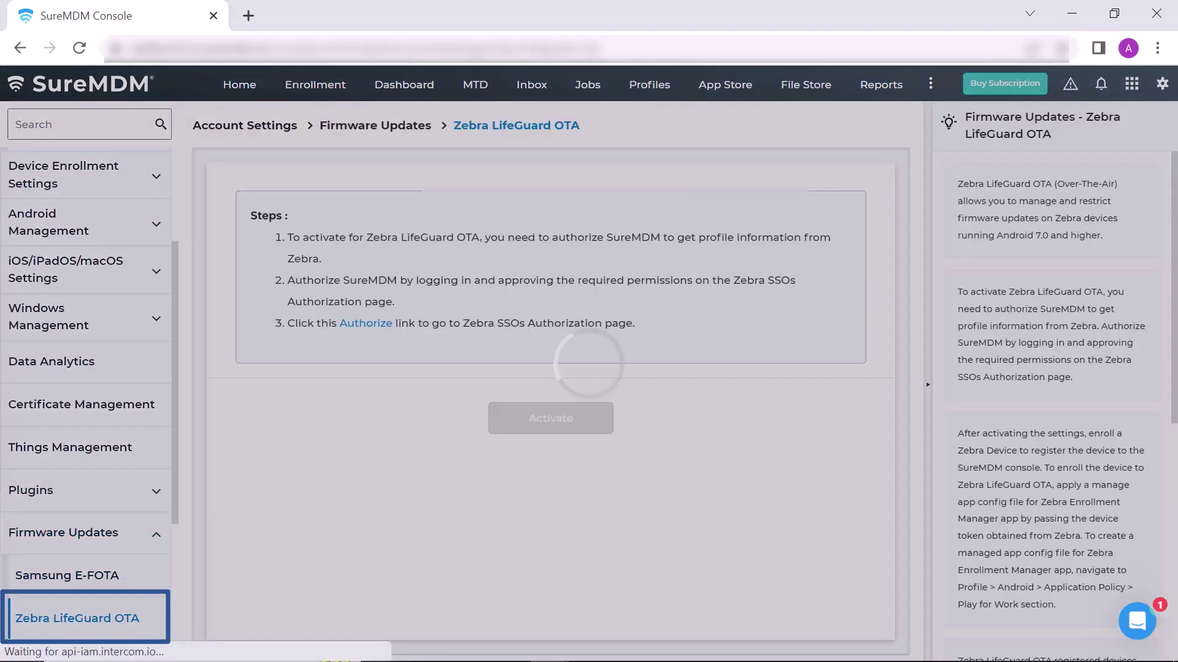
# - Create the Zebra LifeGuard OTA tags and sync the devices
pyautogui.press('Tab')
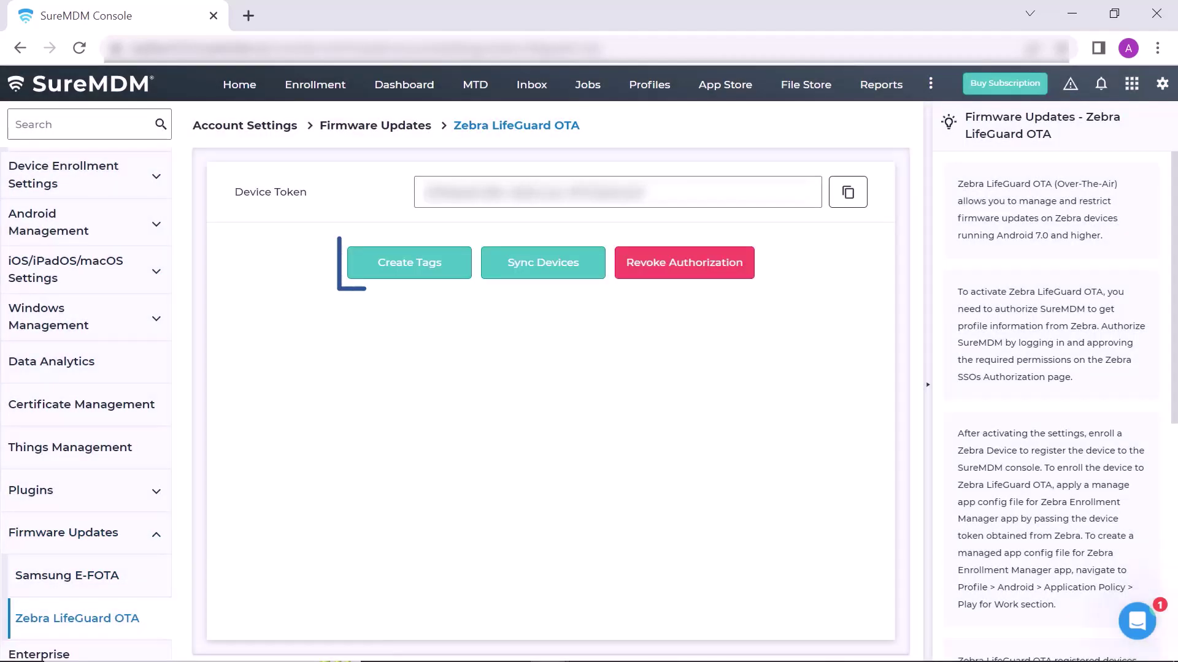
pyautogui.press('Return')
pyautogui.press('Tab')
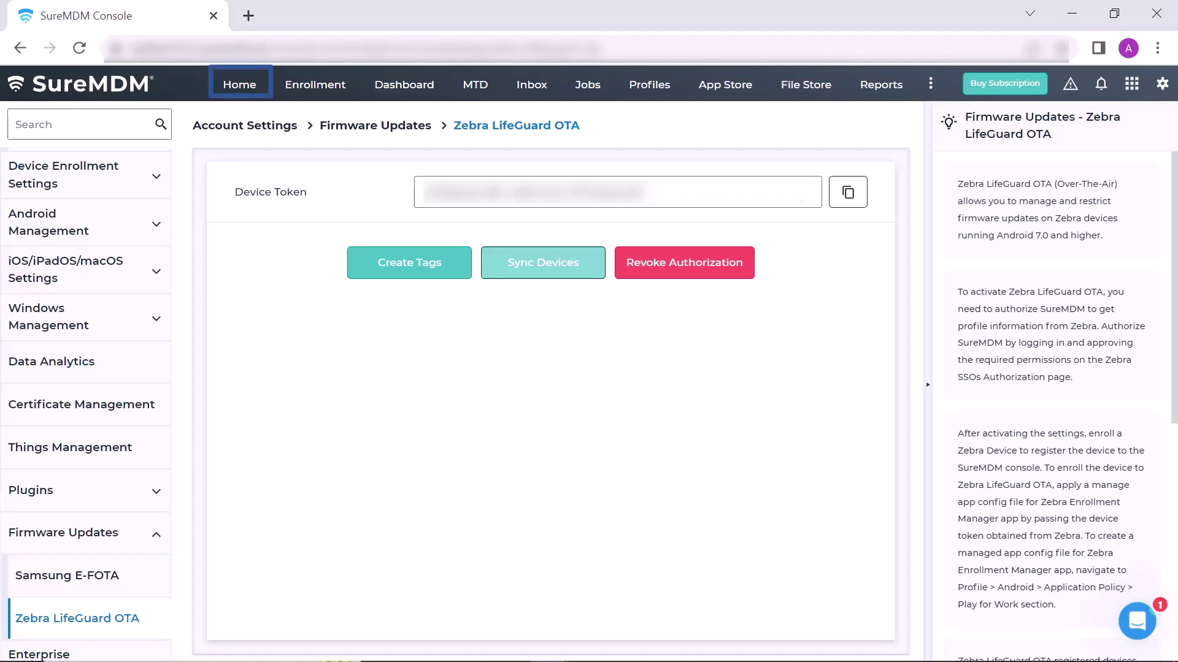
# - Open the available firmware updates and history for the ZLGOTA TC52 tag
pyautogui.click(240, 84)
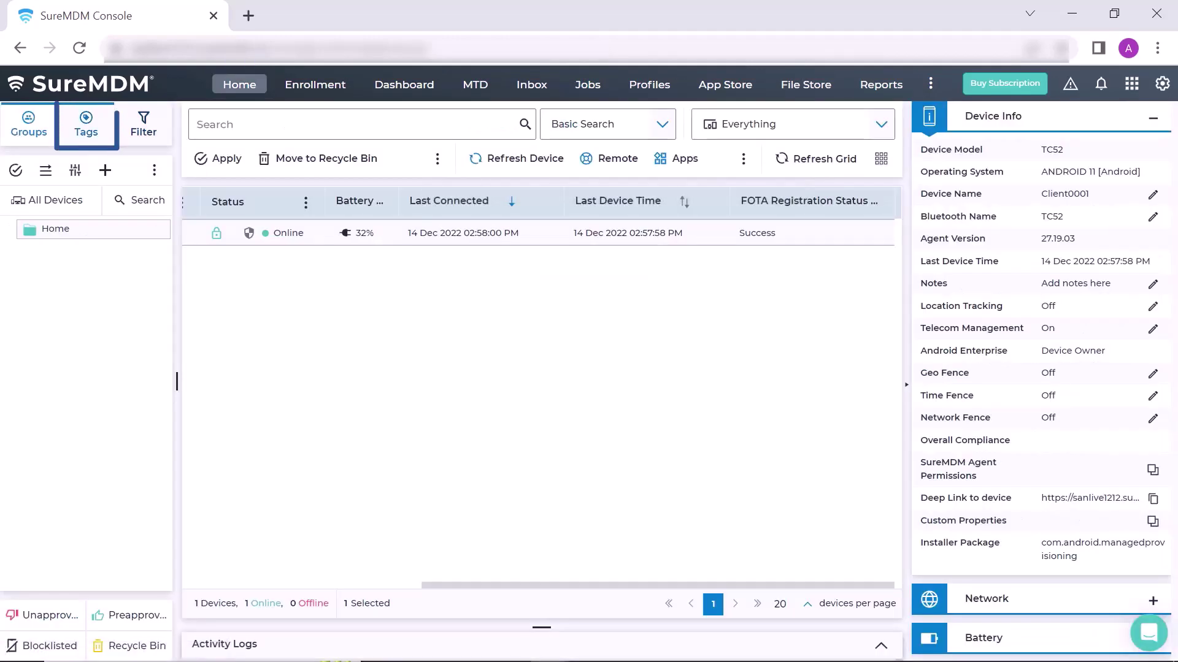
pyautogui.click(86, 124)
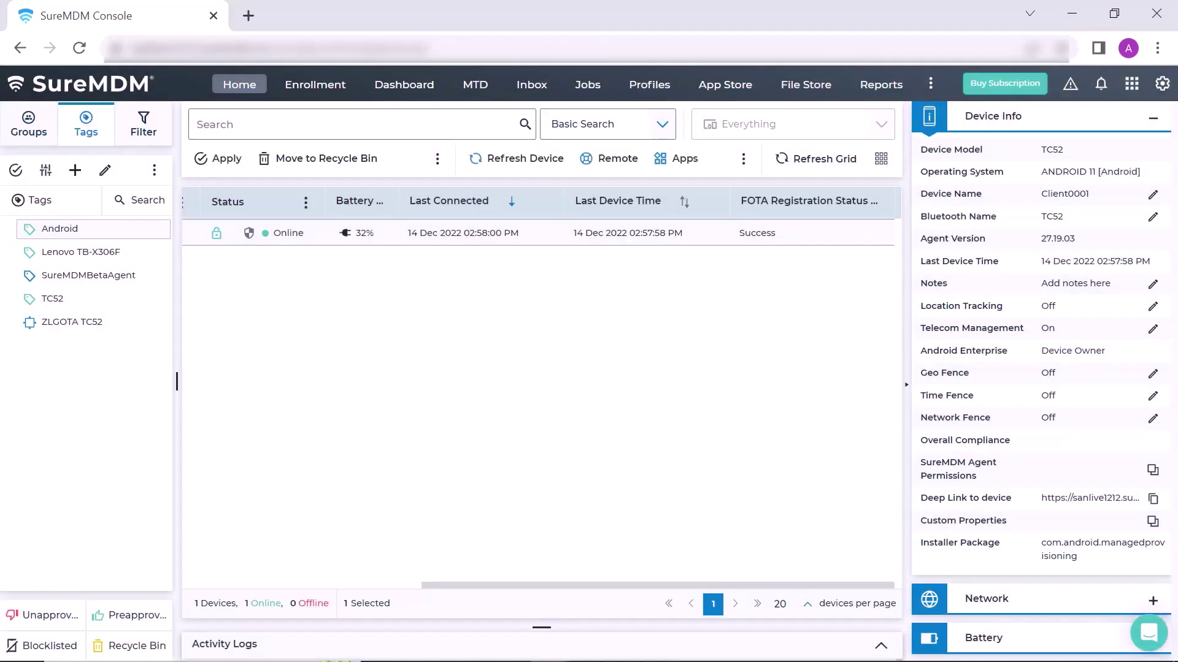
pyautogui.click(154, 170)
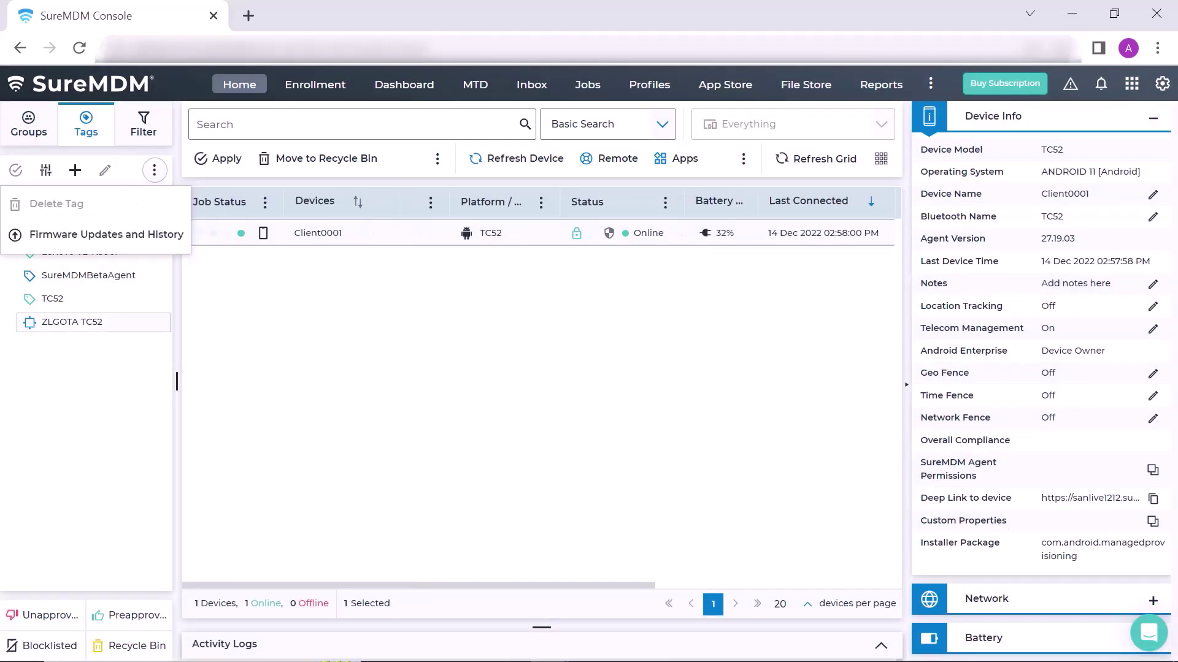
pyautogui.click(106, 235)
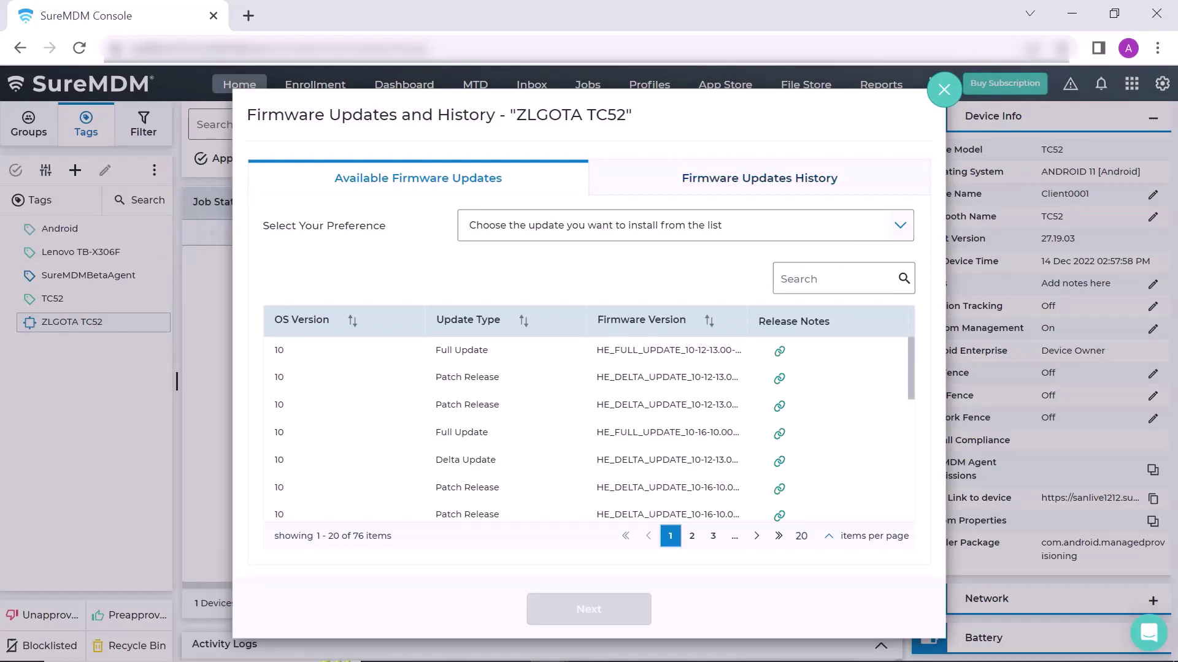
# - Review the available firmware, select a Full Update for the ZLGOTA TC52 tag, and continue to its deployment options
pyautogui.scroll(-6, 588, 429)
pyautogui.scroll(6, 589, 429)
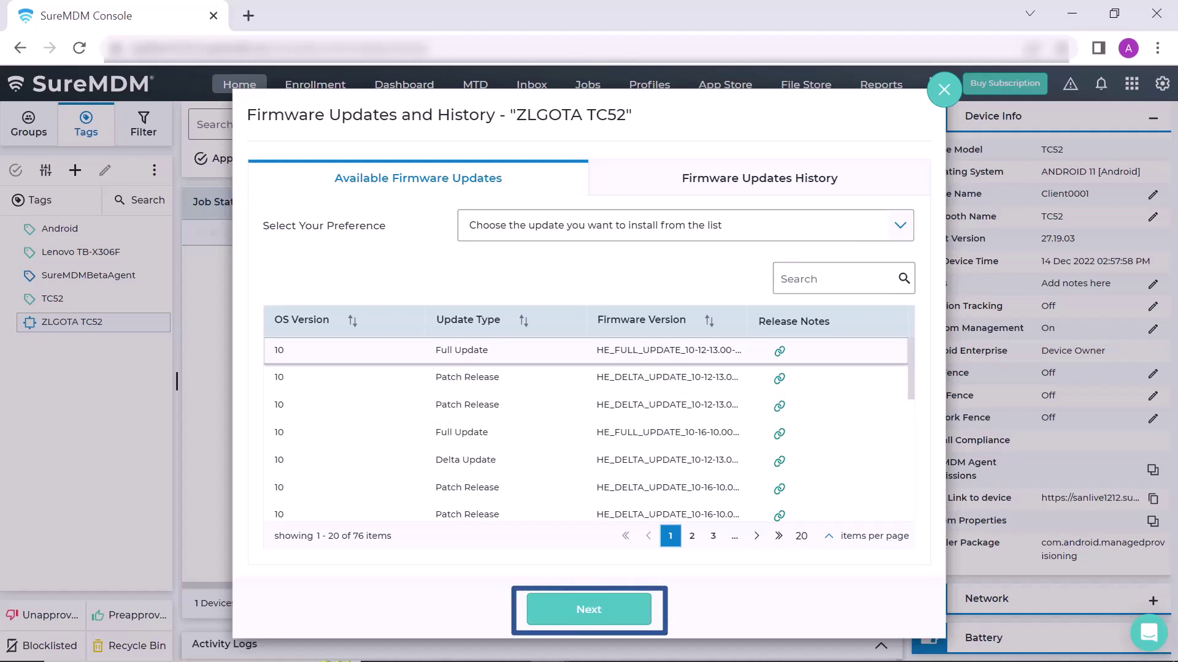
pyautogui.click(589, 609)
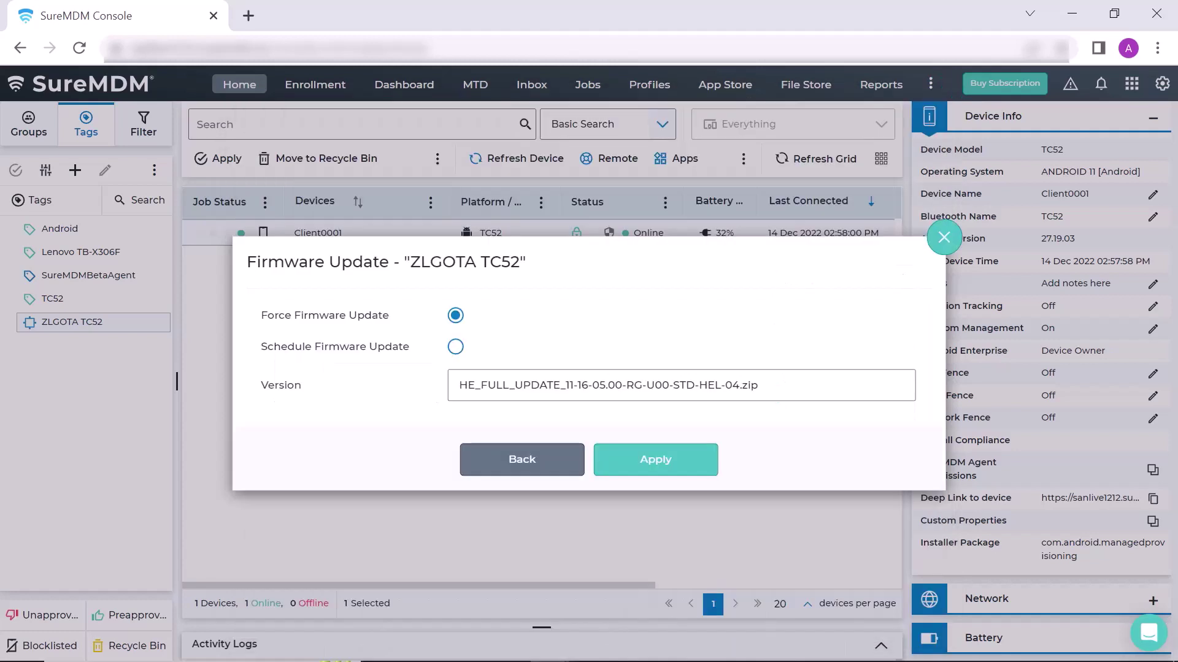